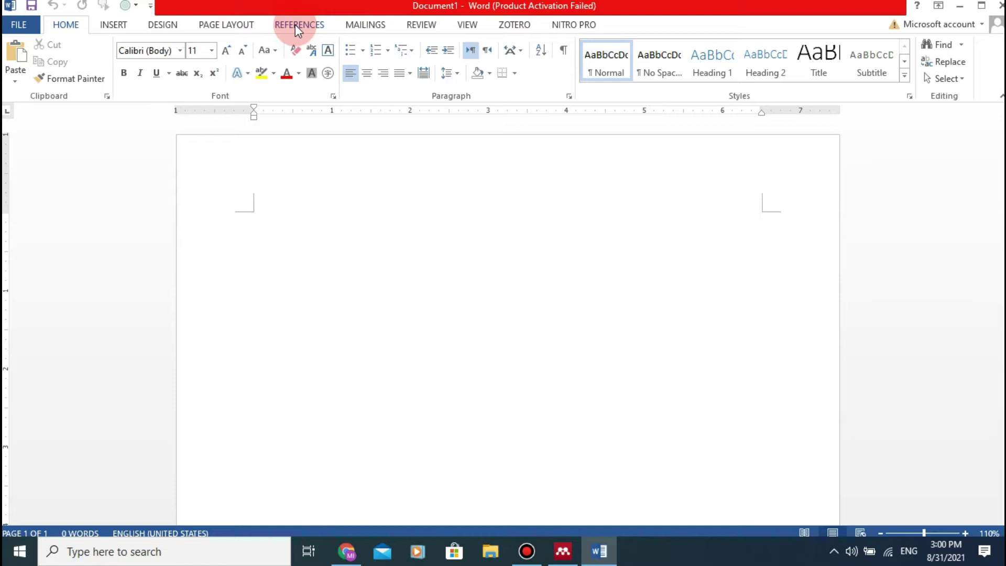
Step: Open Word's Insert Citation menu on the References tab, keeping APA as the style
{"action": "left_click", "coordinate": [297, 26]}
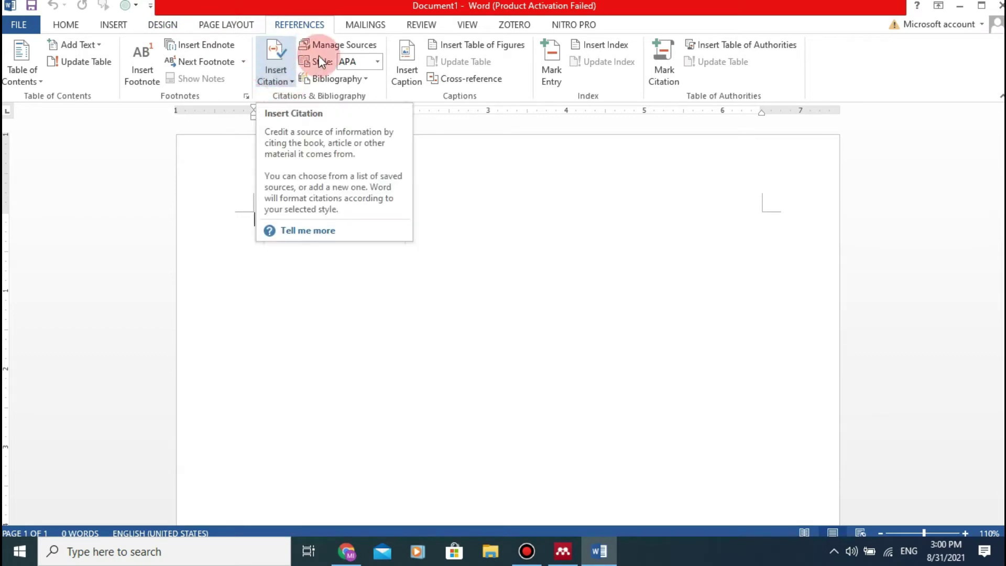
{"action": "left_click", "coordinate": [376, 63]}
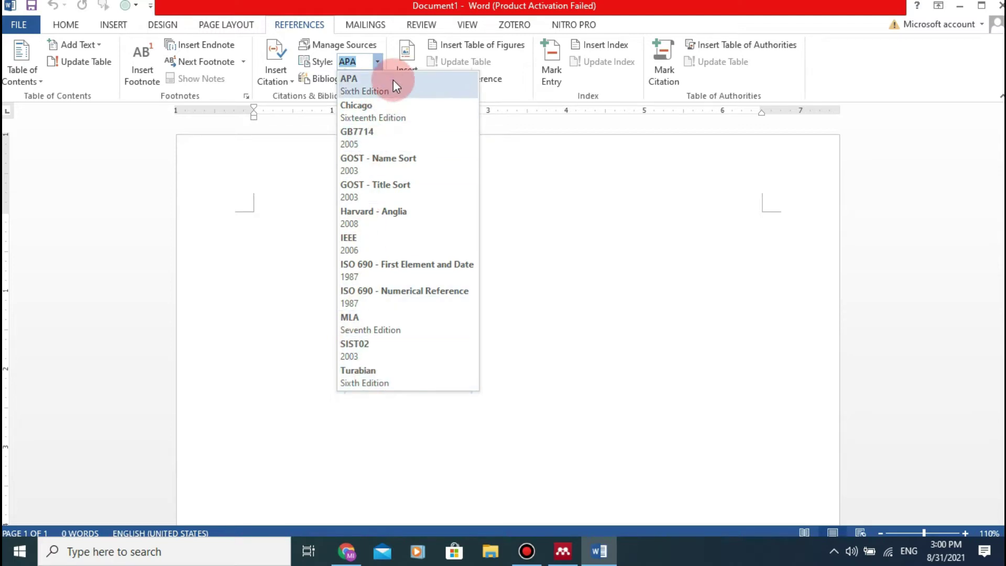
{"action": "left_click", "coordinate": [287, 233]}
{"action": "left_click", "coordinate": [290, 81]}
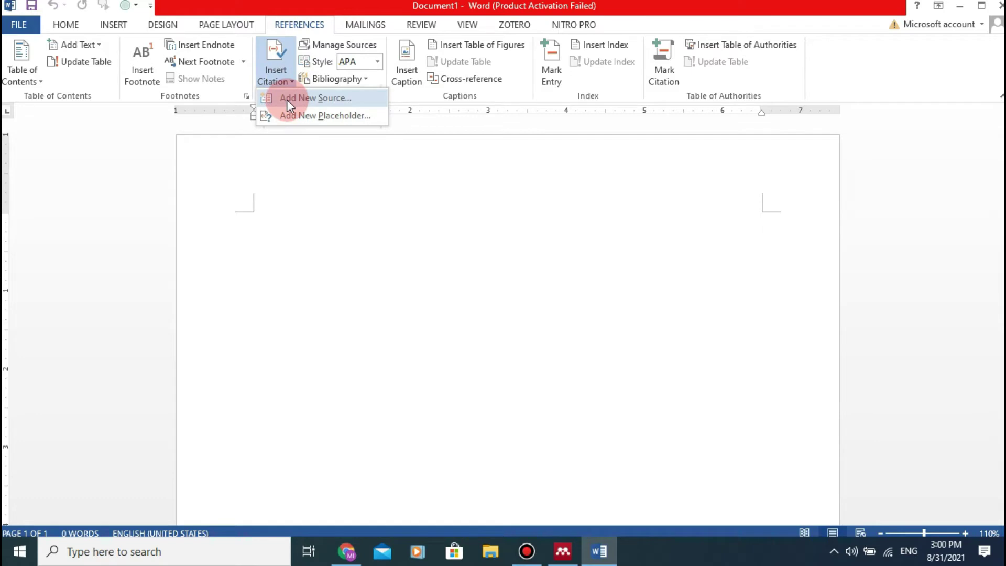
Step: Begin a new Report source, then cancel it so no source is added
{"action": "left_click", "coordinate": [287, 99]}
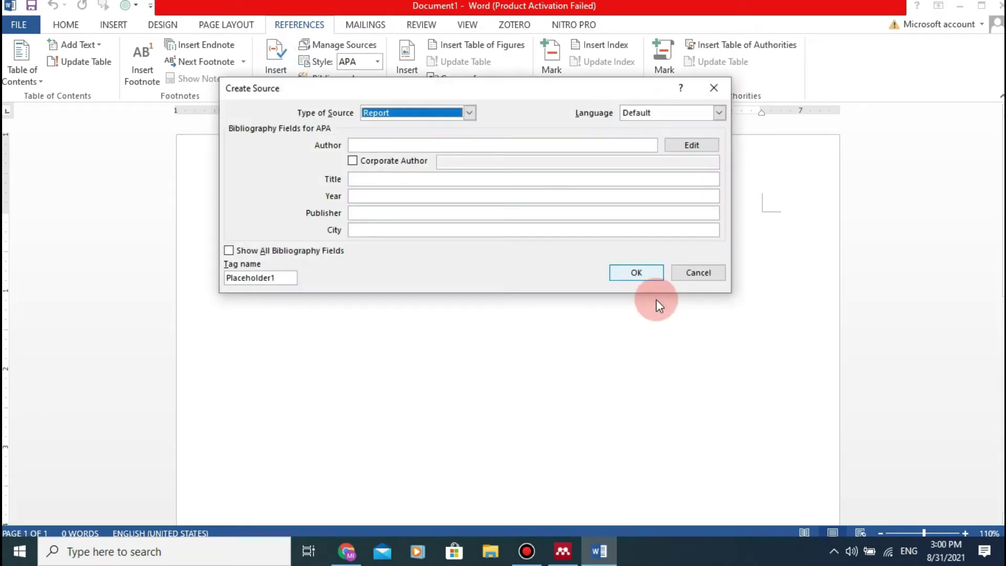
{"action": "left_click", "coordinate": [468, 113]}
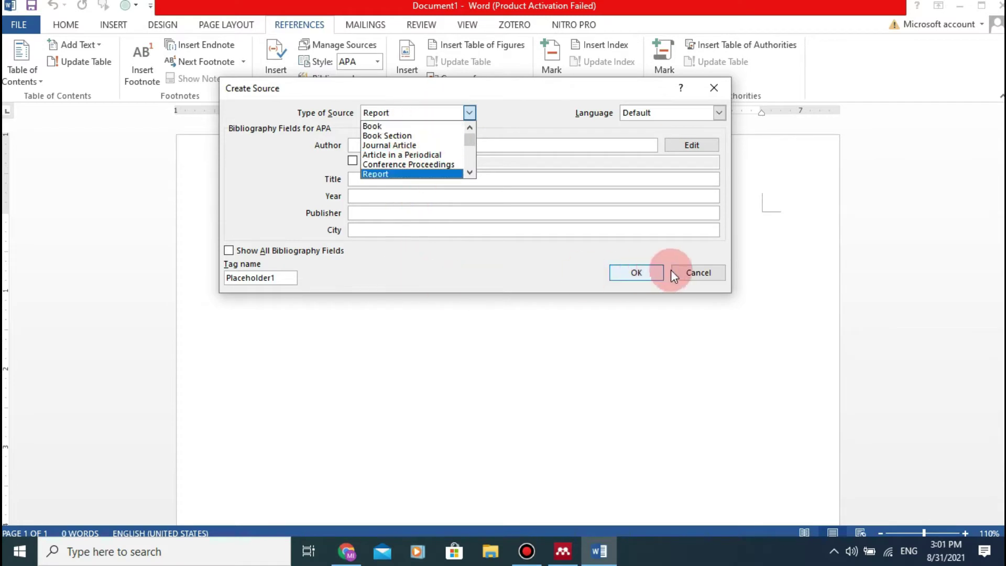
{"action": "left_click", "coordinate": [696, 274]}
{"action": "left_click", "coordinate": [696, 274]}
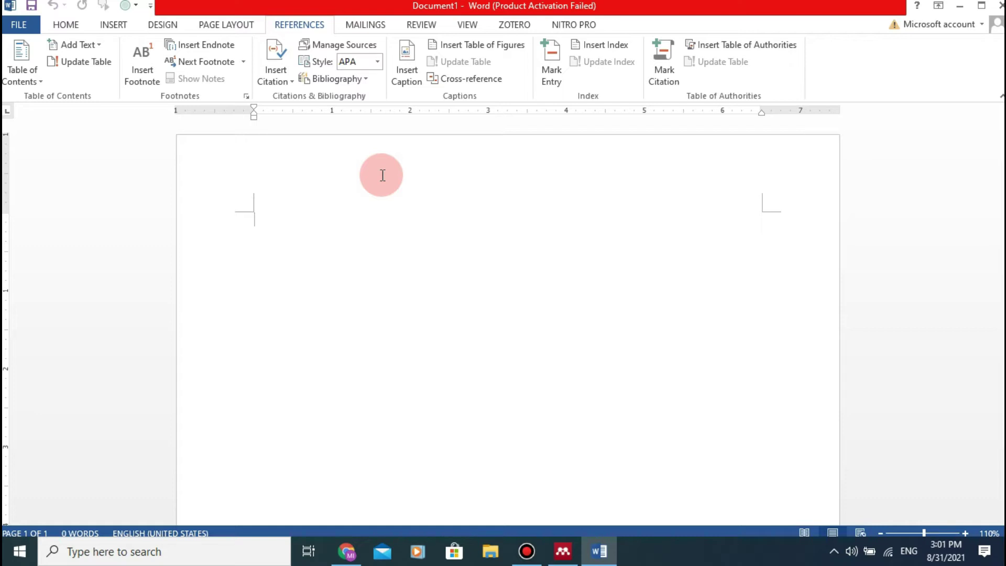
Step: Switch between Mendeley and the browser, open a new Google tab, then minimize the browser
{"action": "left_click", "coordinate": [562, 551]}
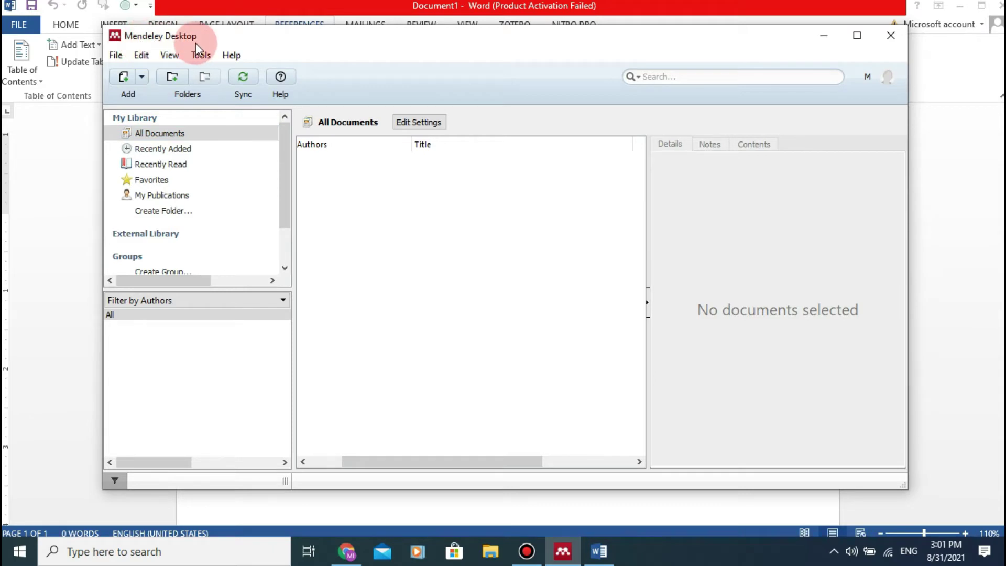
{"action": "left_click", "coordinate": [346, 550]}
{"action": "left_click", "coordinate": [553, 12]}
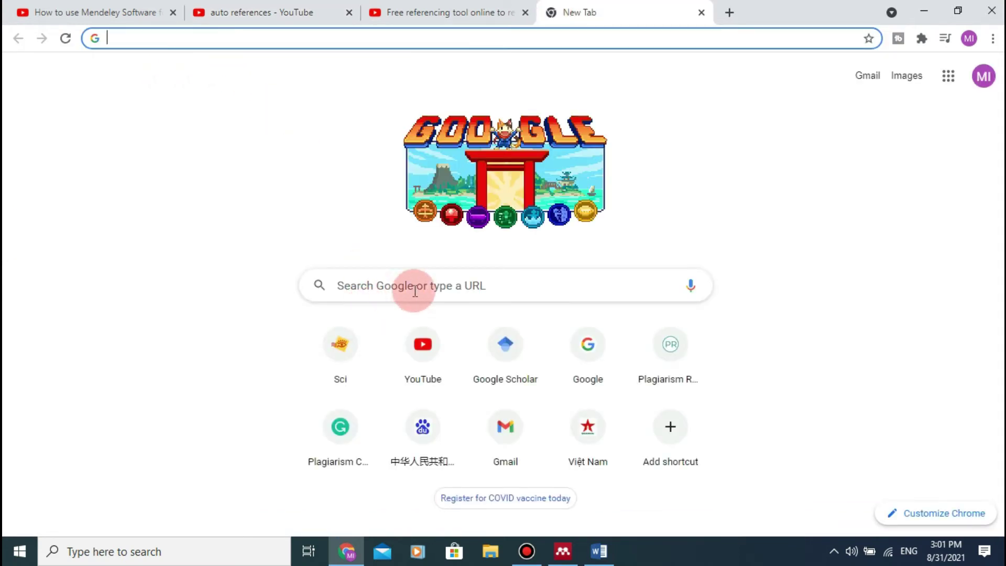
{"action": "left_click", "coordinate": [493, 289]}
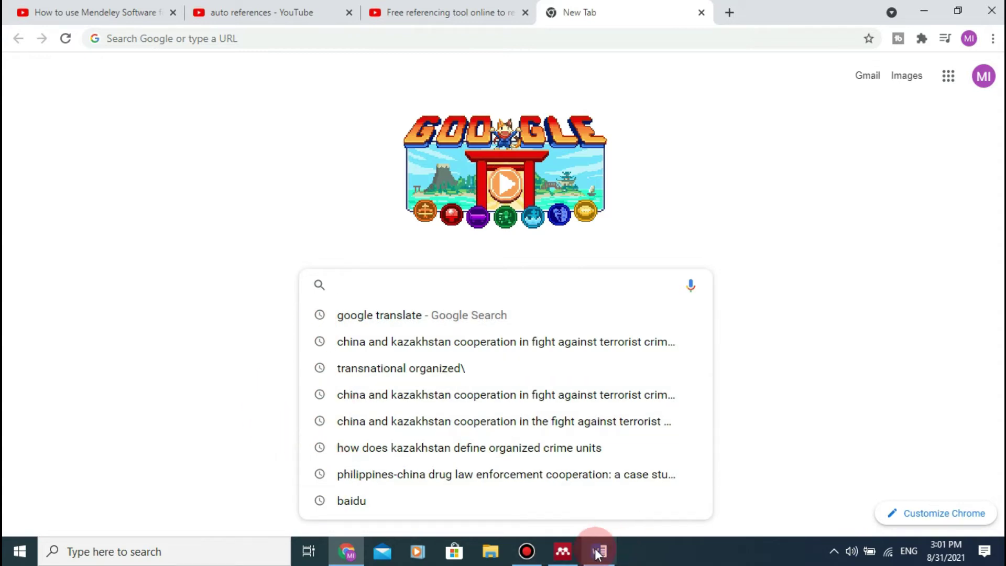
{"action": "left_click", "coordinate": [567, 553]}
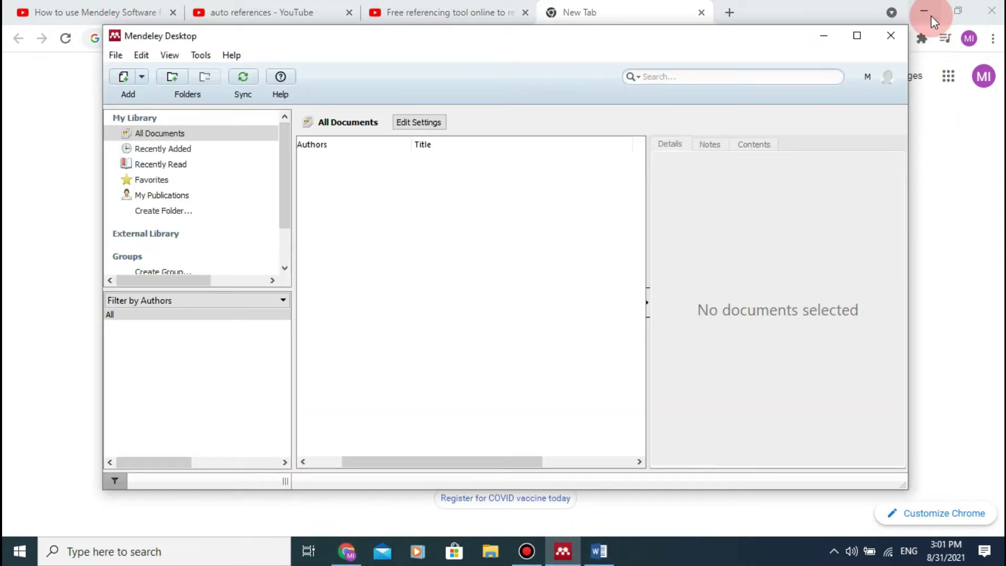
{"action": "left_click", "coordinate": [925, 12]}
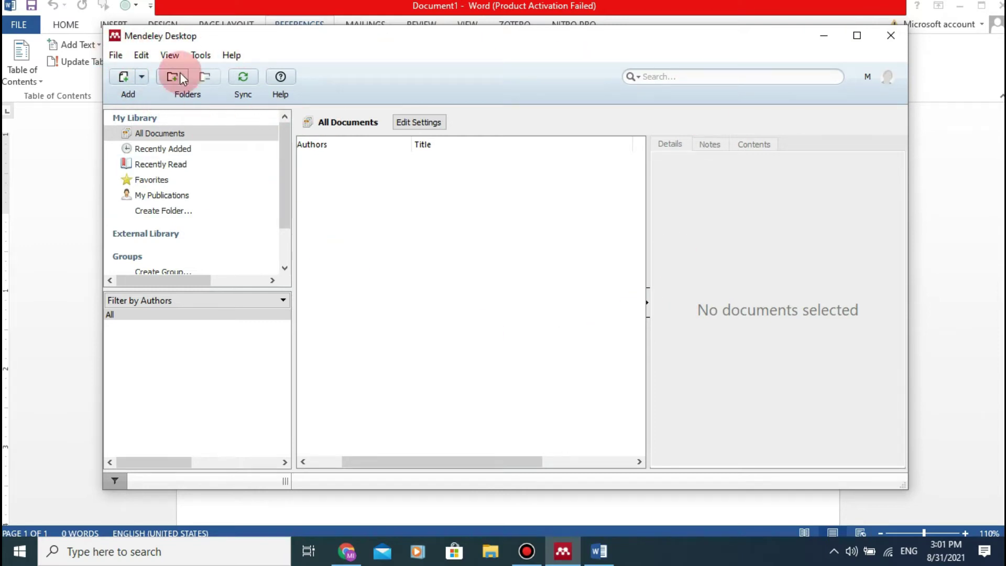
Step: Install Mendeley's MS Word citation plugin, letting Word close, then search Windows for 'wo'
{"action": "left_click", "coordinate": [198, 57]}
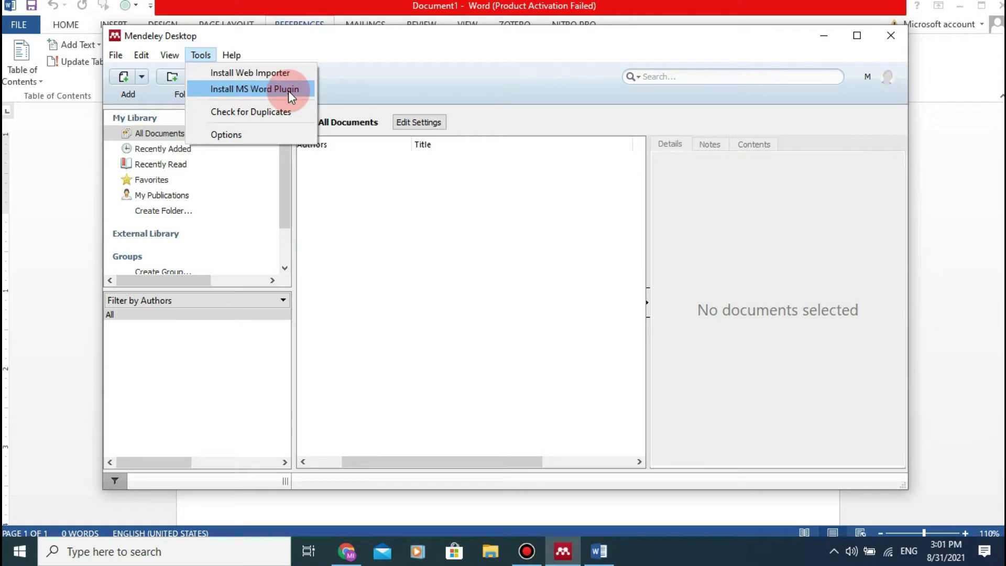
{"action": "left_click", "coordinate": [288, 90]}
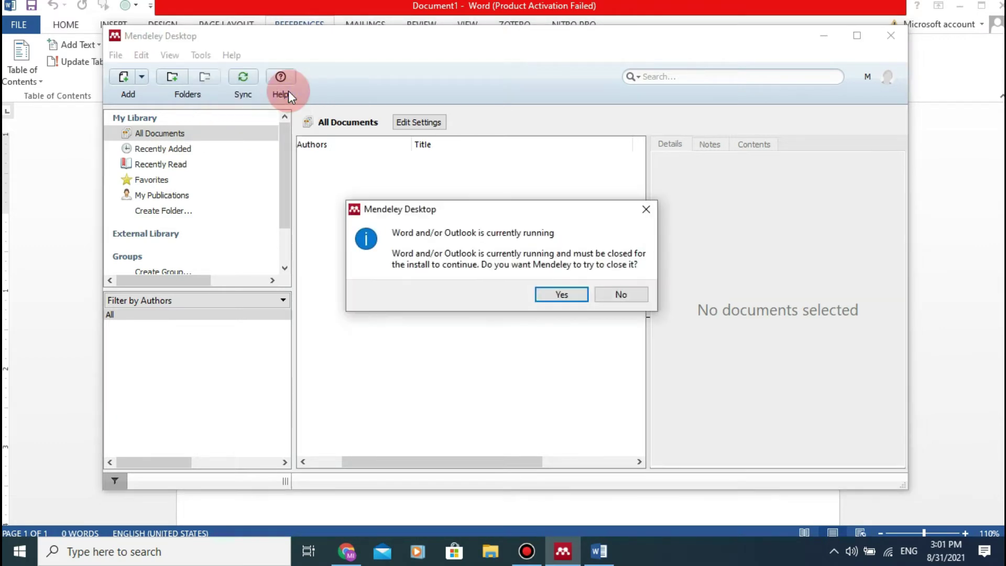
{"action": "left_click", "coordinate": [560, 295]}
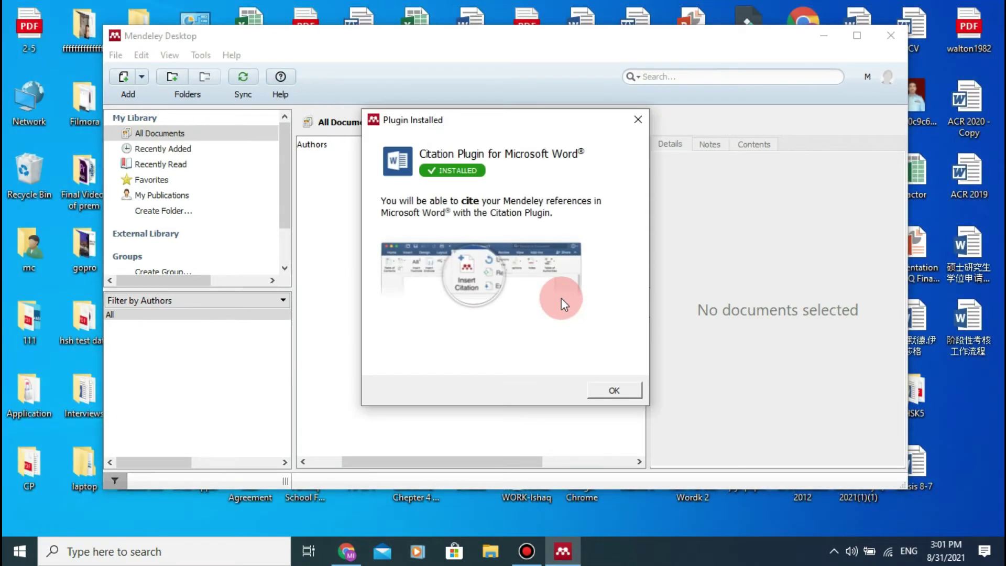
{"action": "left_click", "coordinate": [607, 390]}
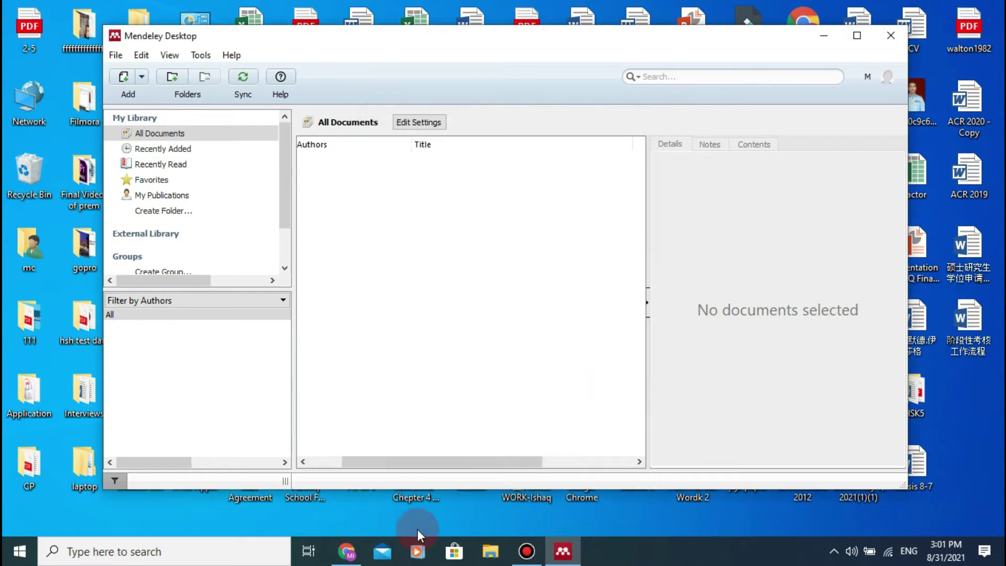
{"action": "left_click", "coordinate": [207, 554]}
{"action": "type", "text": "wo"}
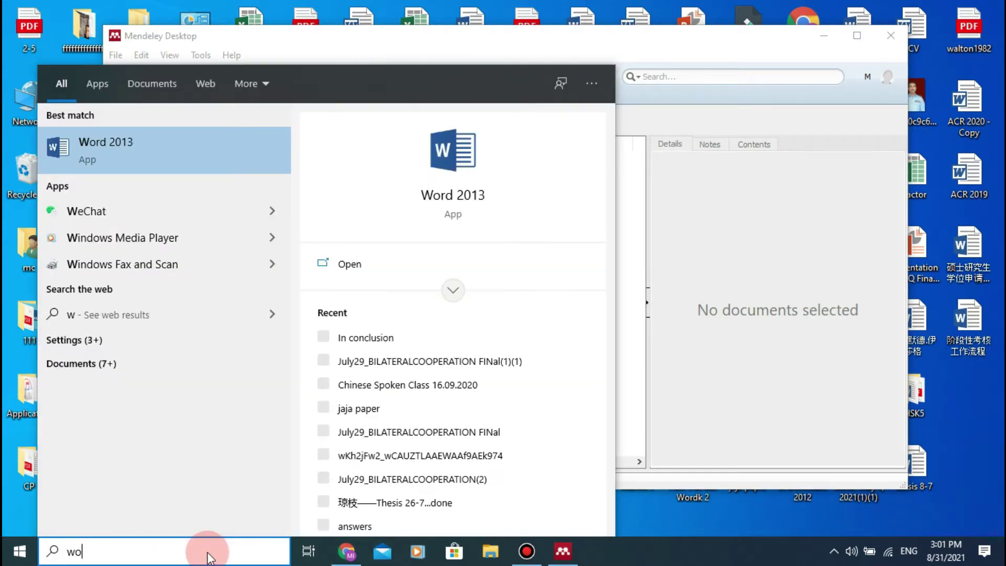
Step: Relaunch Word 2013 on a blank document and show the References tools, now including Mendeley's
{"action": "left_click", "coordinate": [165, 158]}
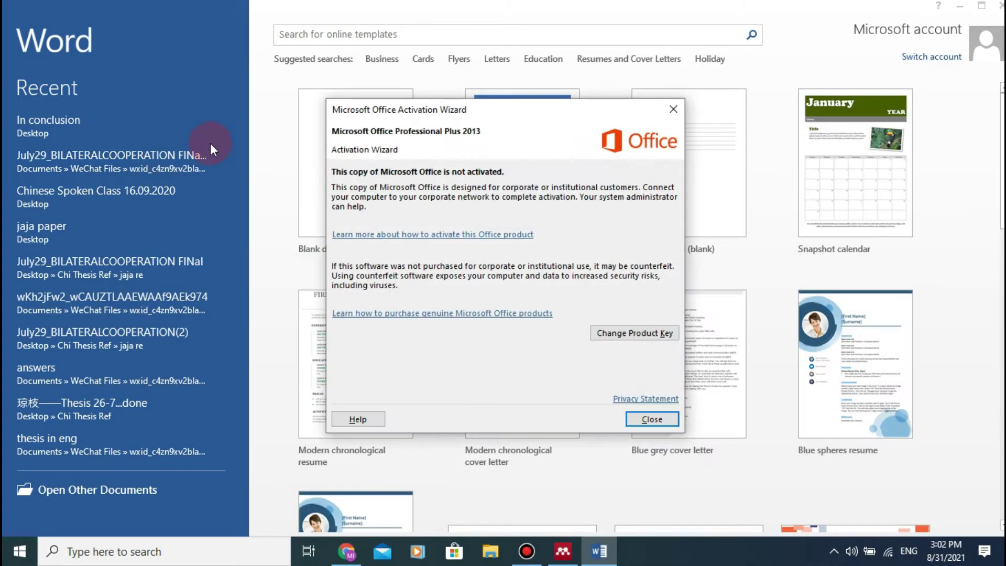
{"action": "left_click", "coordinate": [640, 421]}
{"action": "left_click", "coordinate": [409, 226]}
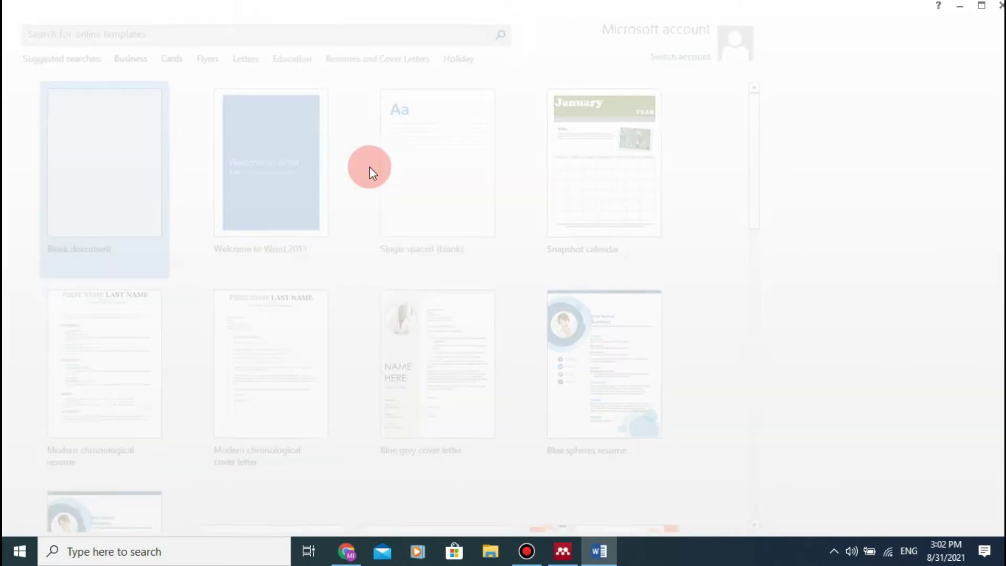
{"action": "left_click", "coordinate": [308, 27]}
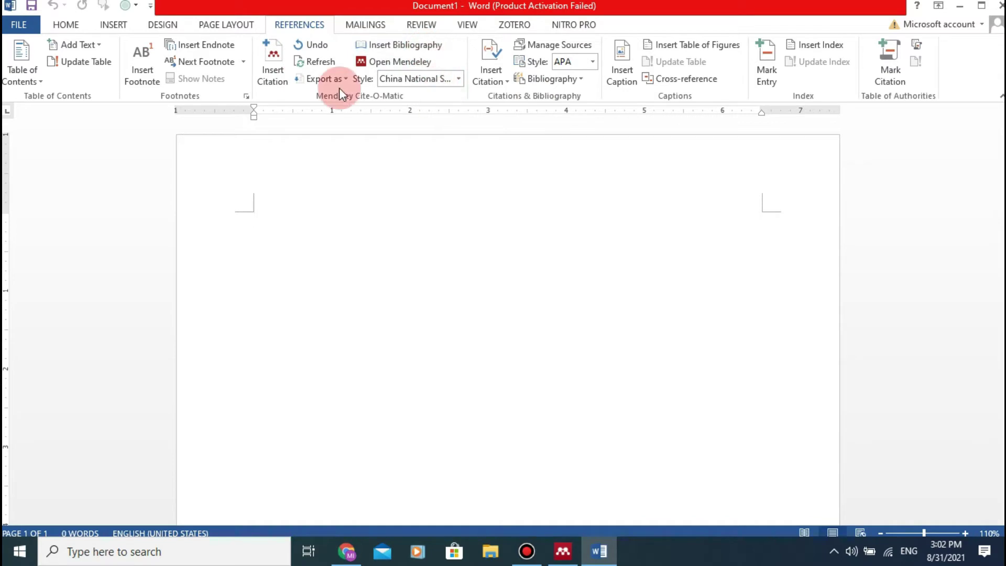
{"action": "left_click", "coordinate": [328, 297]}
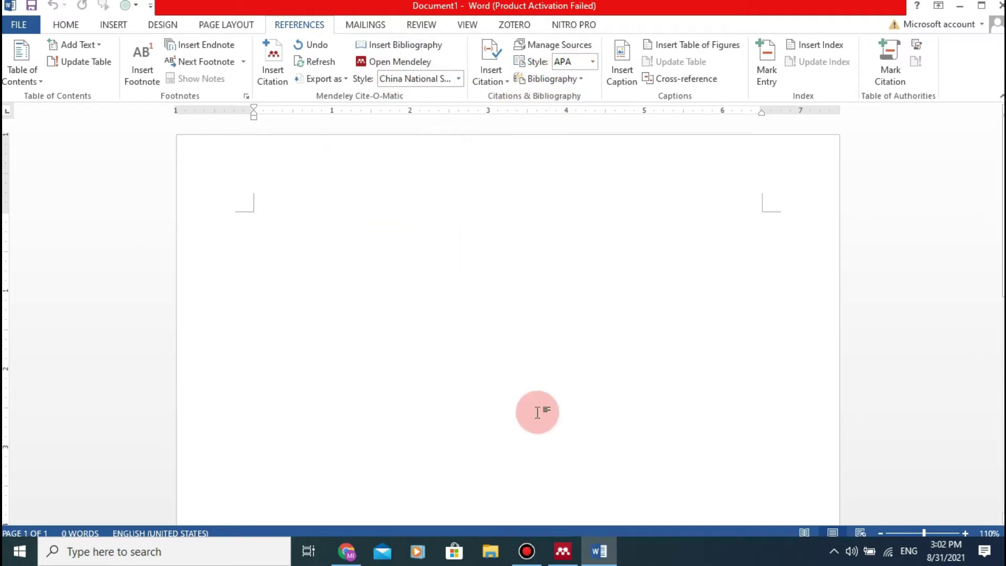
Step: Add the jaja re PDFs from The Philippines' antidrug campaign through bowen2009 via Mendeley's Add Files
{"action": "left_click", "coordinate": [562, 560]}
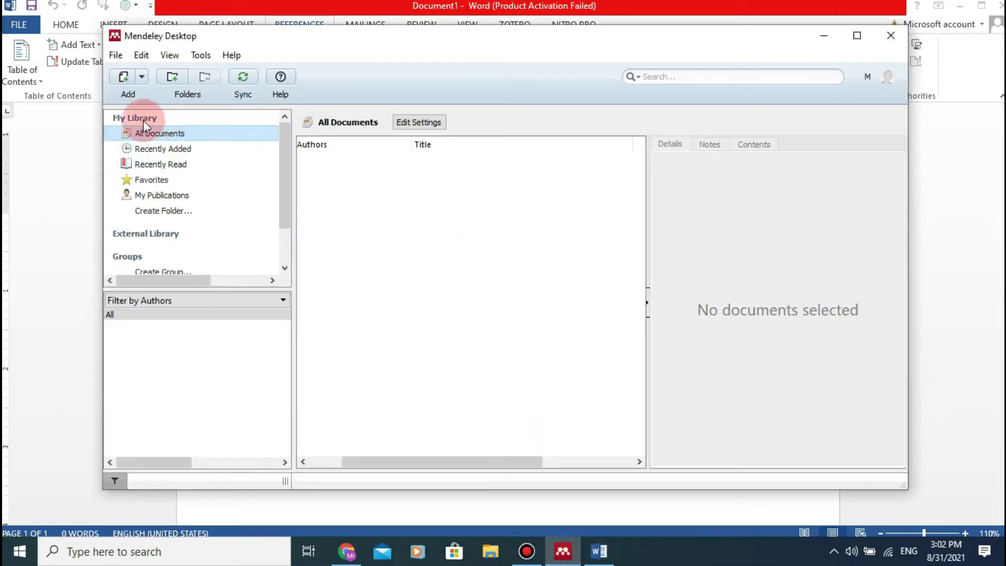
{"action": "left_click", "coordinate": [115, 56]}
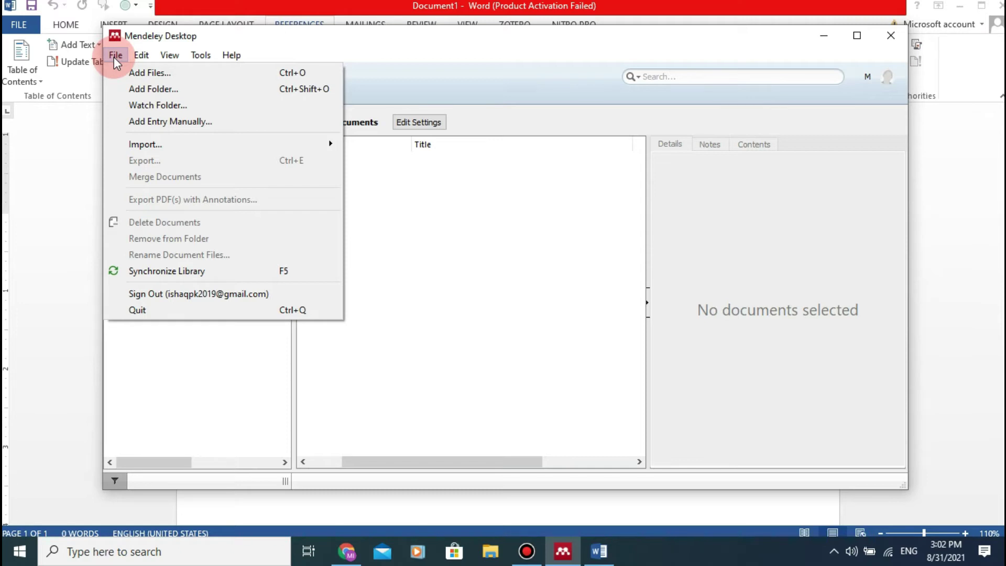
{"action": "left_click", "coordinate": [139, 76]}
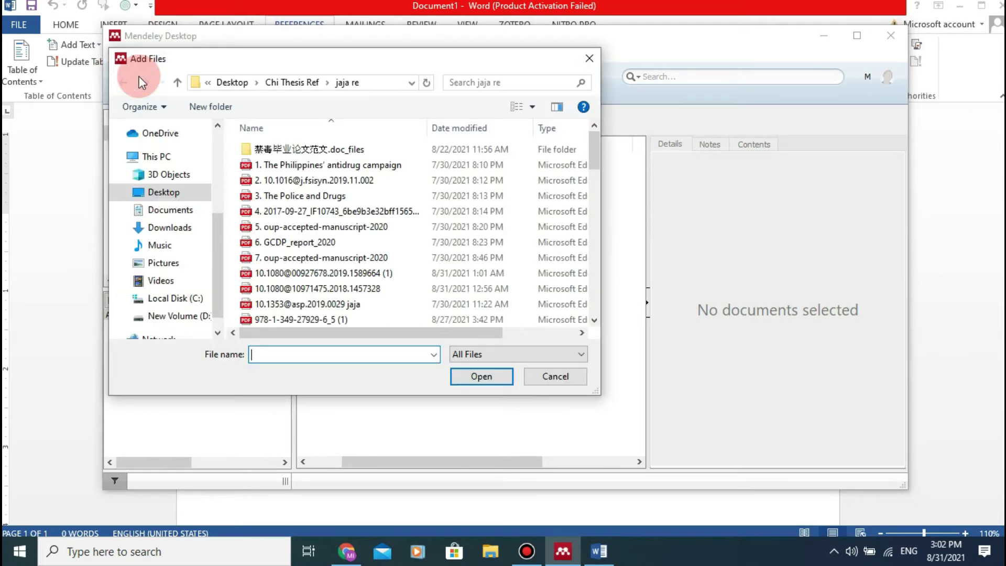
{"action": "left_click", "coordinate": [313, 166]}
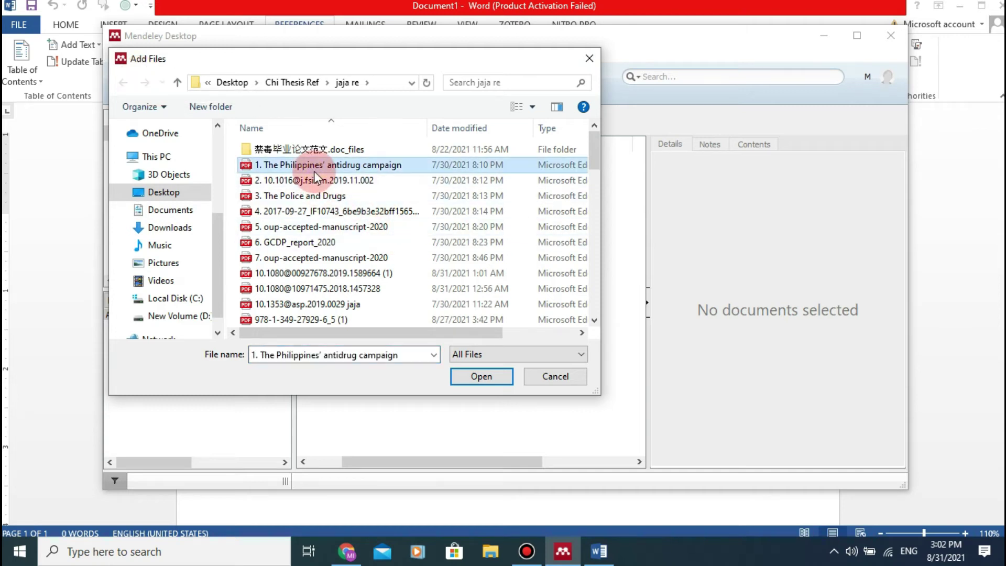
{"action": "left_click", "coordinate": [314, 172], "text": "shift"}
{"action": "key", "text": "shift+Down"}
{"action": "key", "text": "shift+Down"}
{"action": "key", "text": "shift+Down"}
{"action": "key", "text": "shift+Down"}
{"action": "key", "text": "shift+Down"}
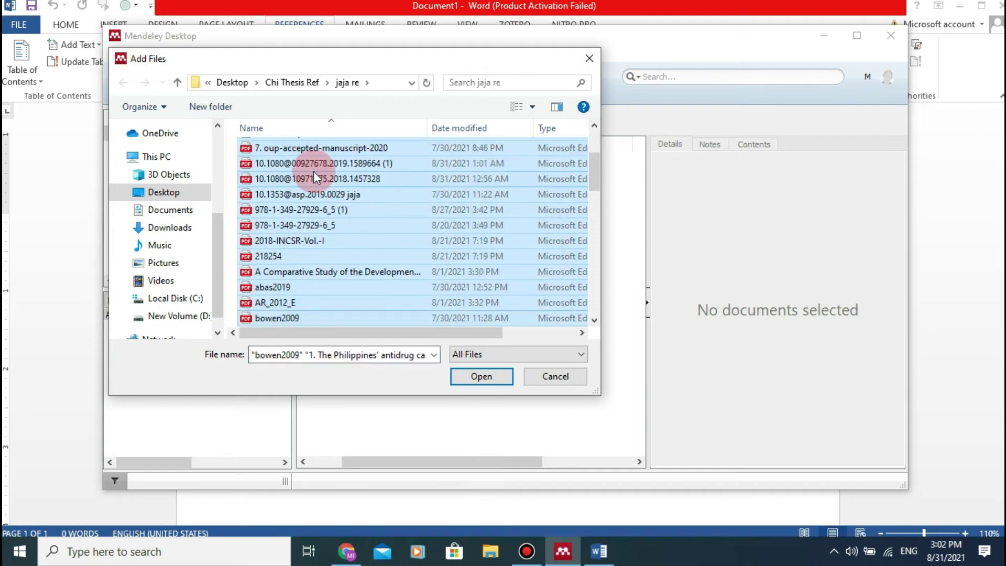
{"action": "left_click", "coordinate": [485, 375]}
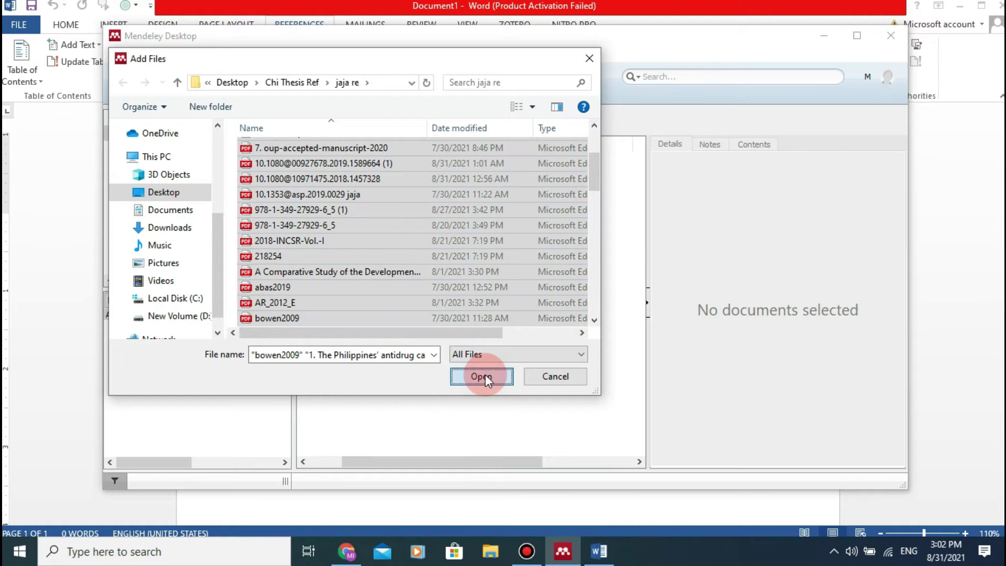
Step: Import the chosen PDFs and open the De Ungria article's details, selecting its title
{"action": "left_click", "coordinate": [480, 376]}
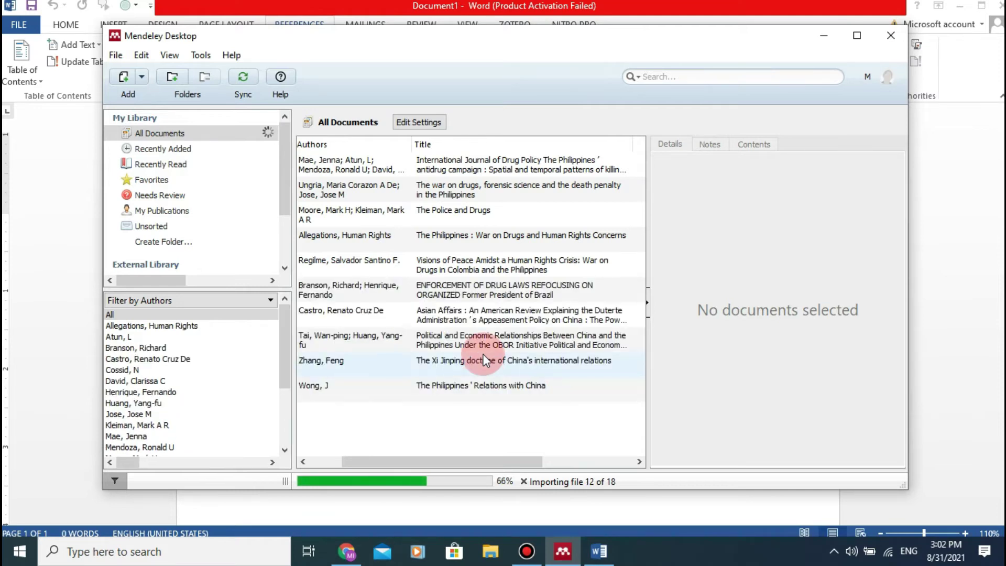
{"action": "left_click", "coordinate": [435, 171]}
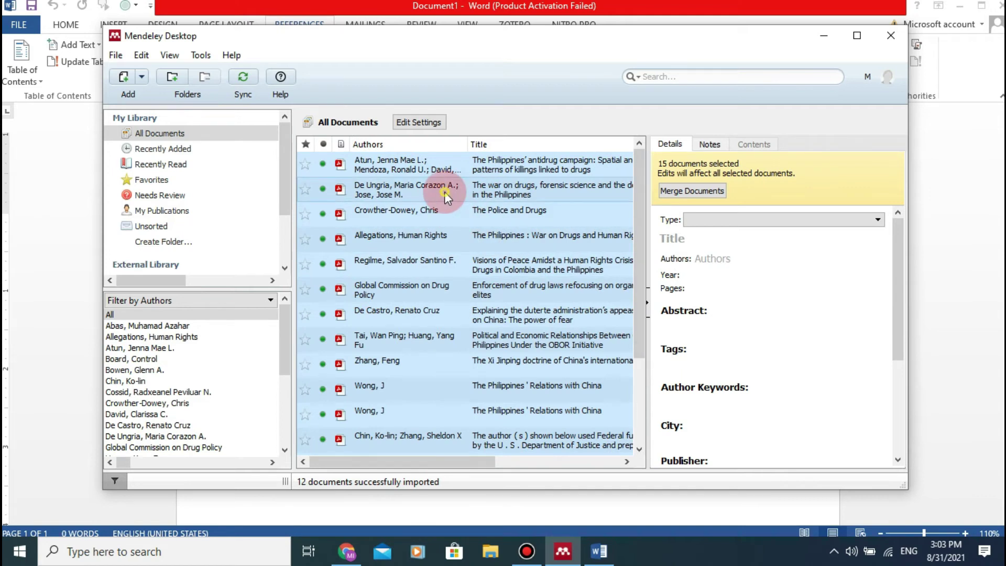
{"action": "left_click", "coordinate": [445, 192]}
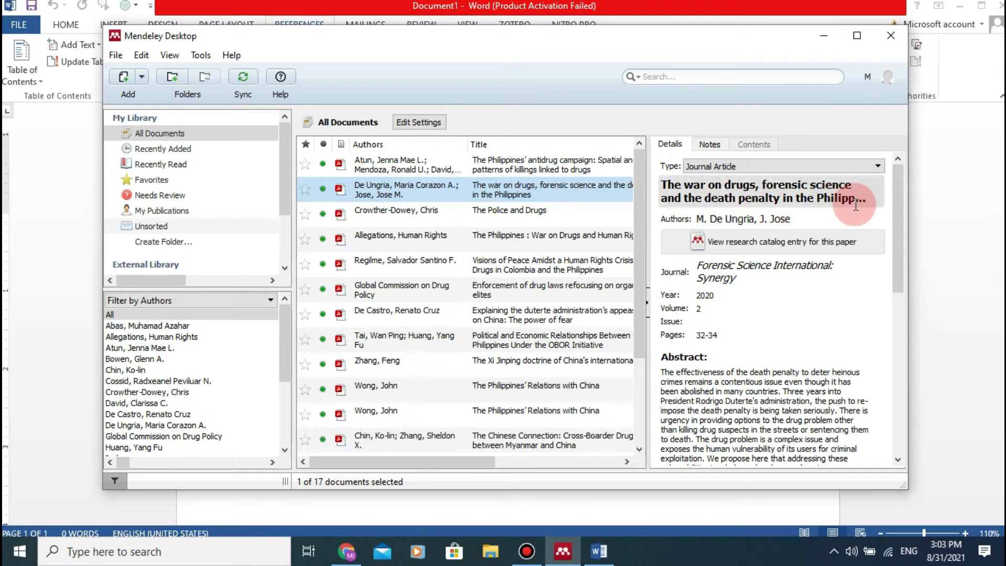
{"action": "left_click", "coordinate": [807, 195]}
{"action": "triple_click", "coordinate": [793, 195]}
{"action": "right_click", "coordinate": [774, 194]}
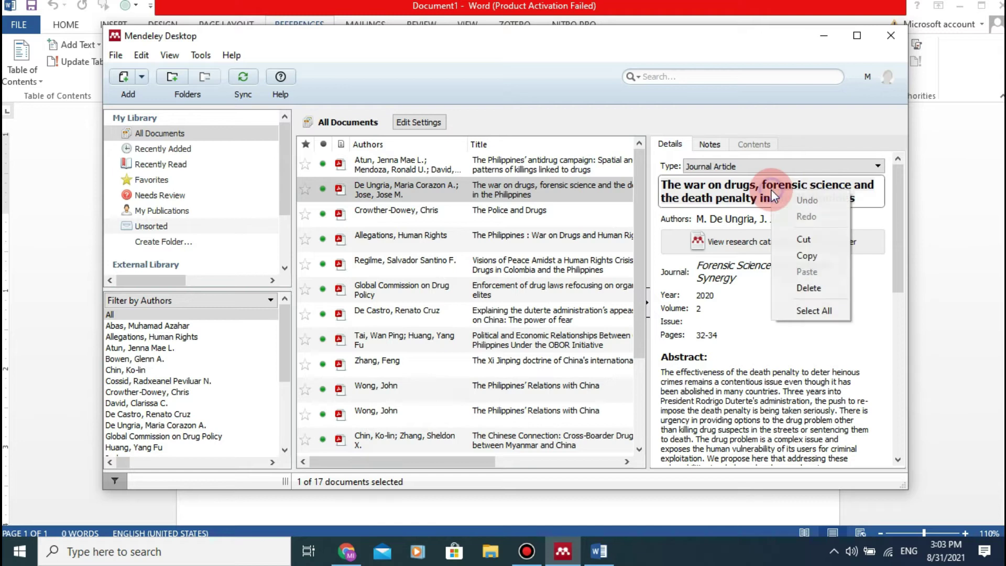
{"action": "left_click", "coordinate": [742, 195]}
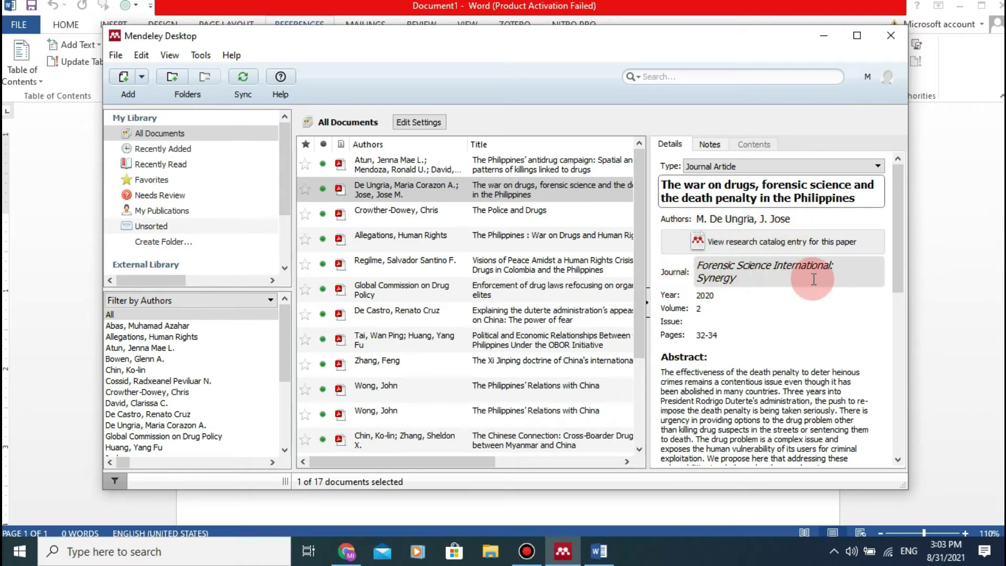
Step: Set the article's volume to 2 and scroll through its pages, URL and catalog IDs
{"action": "scroll", "coordinate": [715, 293], "scroll_direction": "down", "scroll_amount": 1}
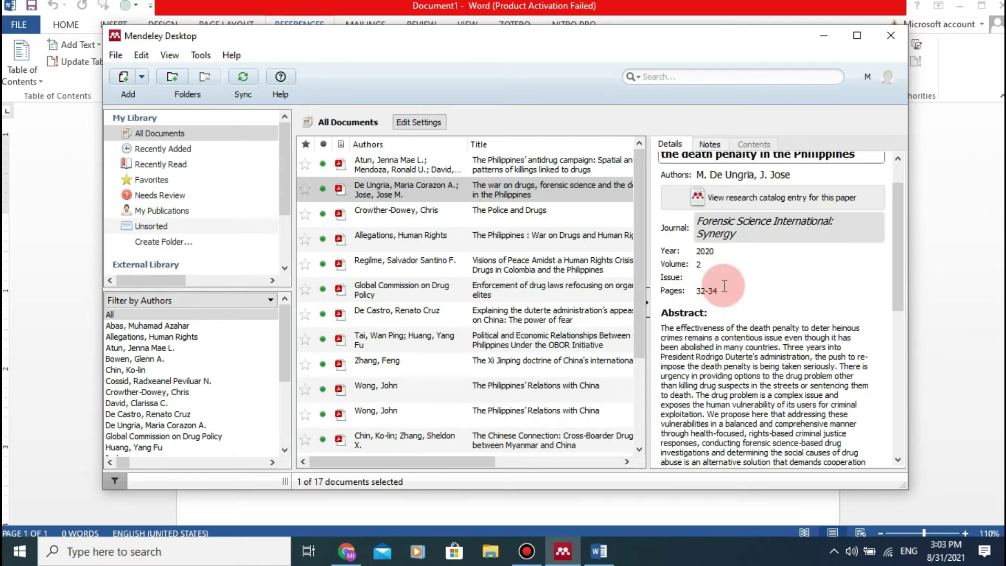
{"action": "left_click", "coordinate": [701, 264]}
{"action": "type", "text": "2"}
{"action": "key", "text": "shift+Tab"}
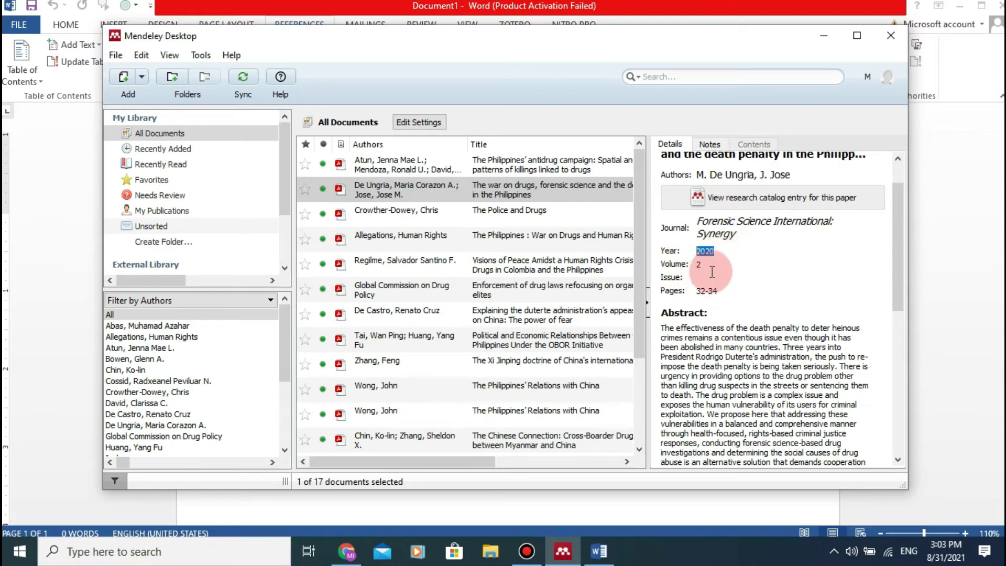
{"action": "left_click", "coordinate": [702, 291]}
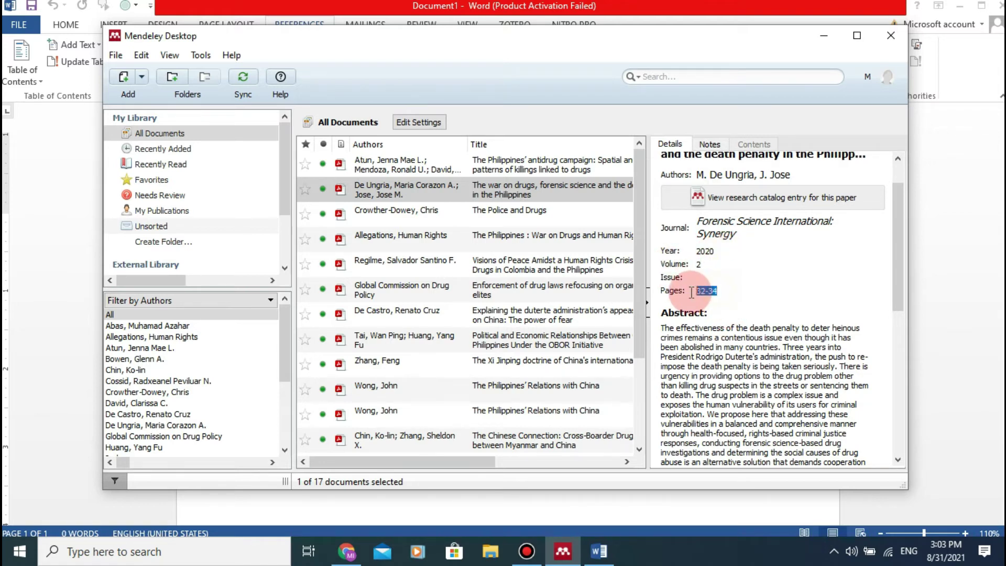
{"action": "scroll", "coordinate": [691, 292], "scroll_direction": "down", "scroll_amount": 2}
{"action": "scroll", "coordinate": [778, 303], "scroll_direction": "down", "scroll_amount": 4}
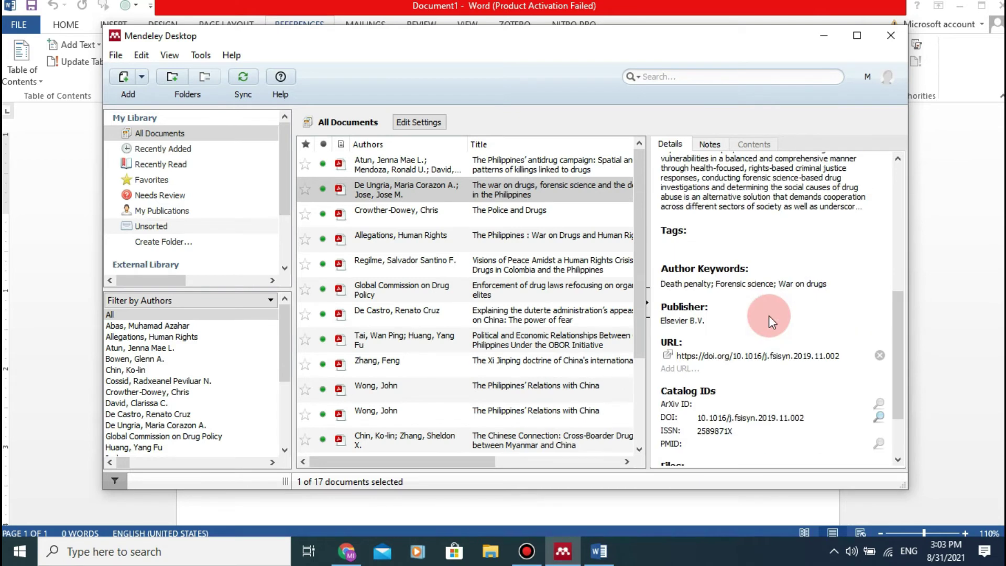
{"action": "scroll", "coordinate": [768, 315], "scroll_direction": "up", "scroll_amount": 1}
{"action": "scroll", "coordinate": [703, 360], "scroll_direction": "down", "scroll_amount": 3}
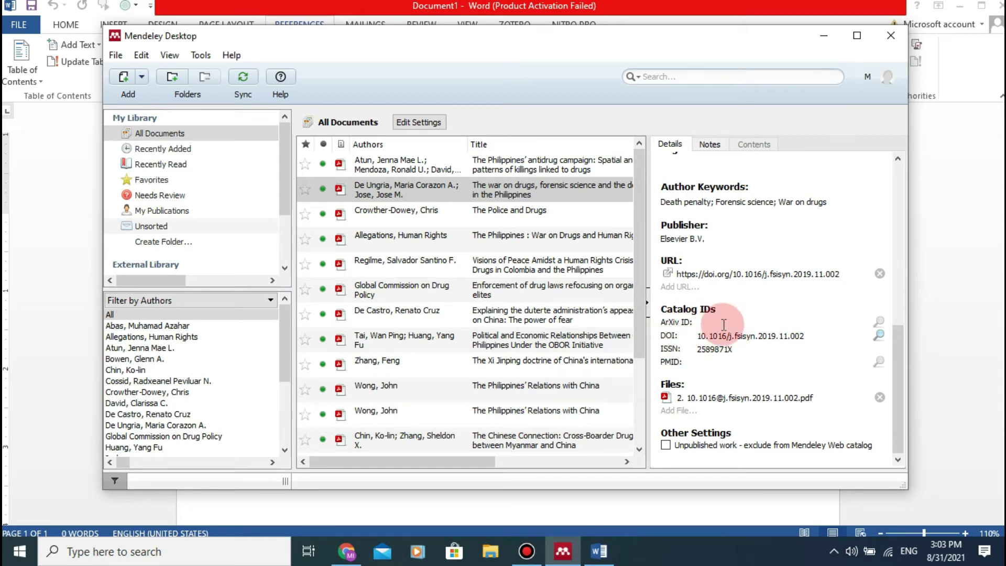
{"action": "scroll", "coordinate": [725, 322], "scroll_direction": "up", "scroll_amount": 6}
Step: Copy the De Ungria article title and type sample text 'jhkjh' in the Word document
{"action": "triple_click", "coordinate": [742, 196]}
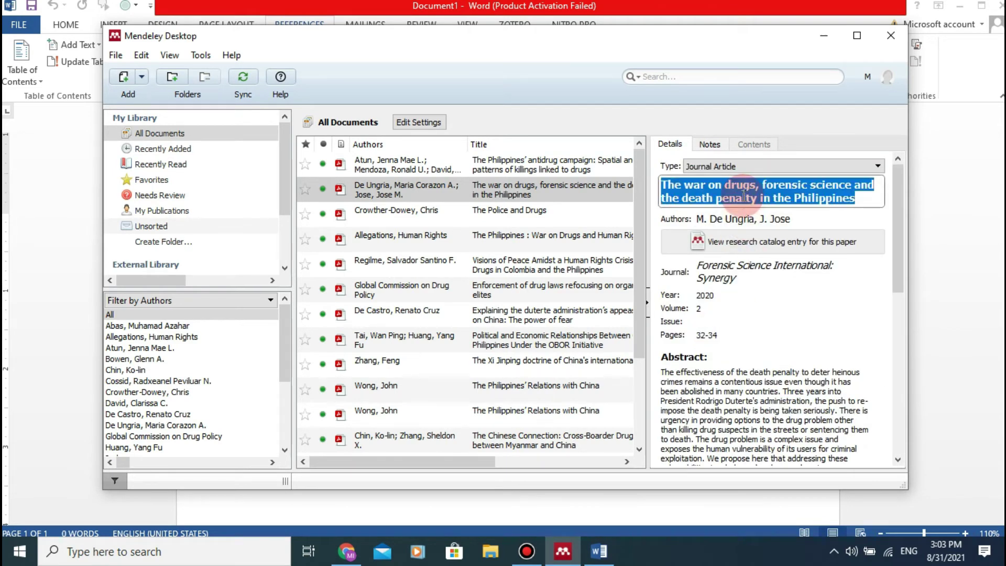
{"action": "right_click", "coordinate": [743, 196]}
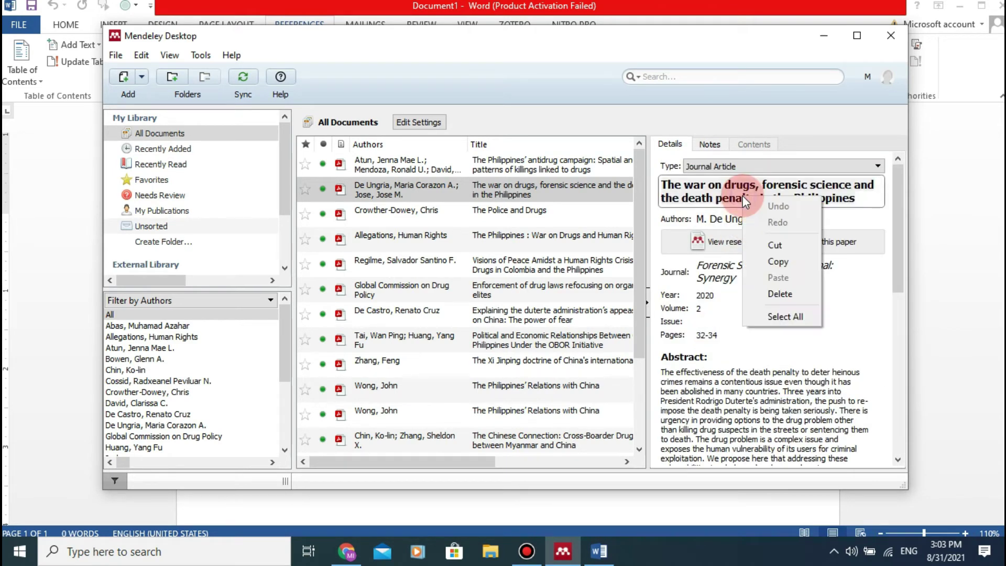
{"action": "left_click", "coordinate": [782, 261]}
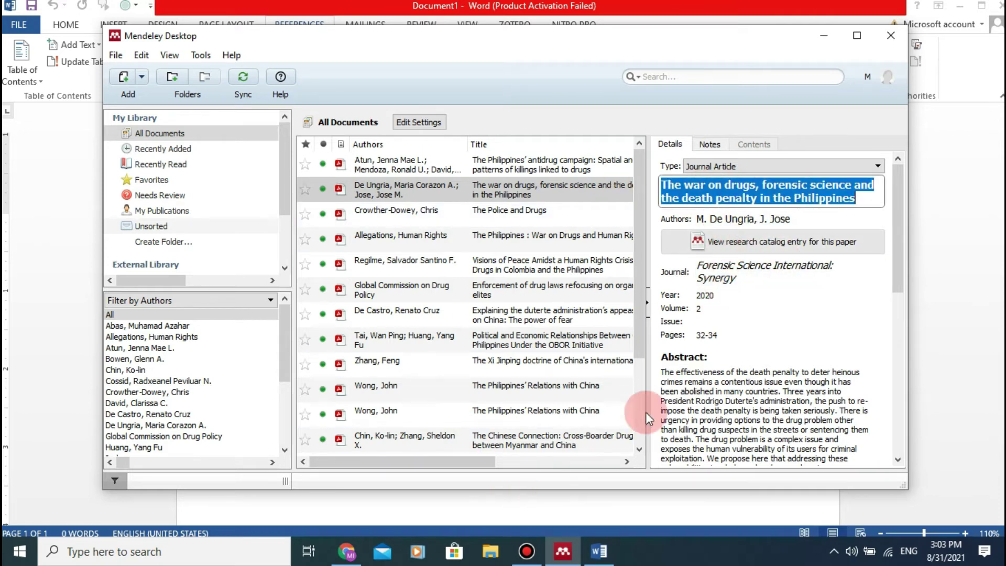
{"action": "left_click", "coordinate": [600, 562]}
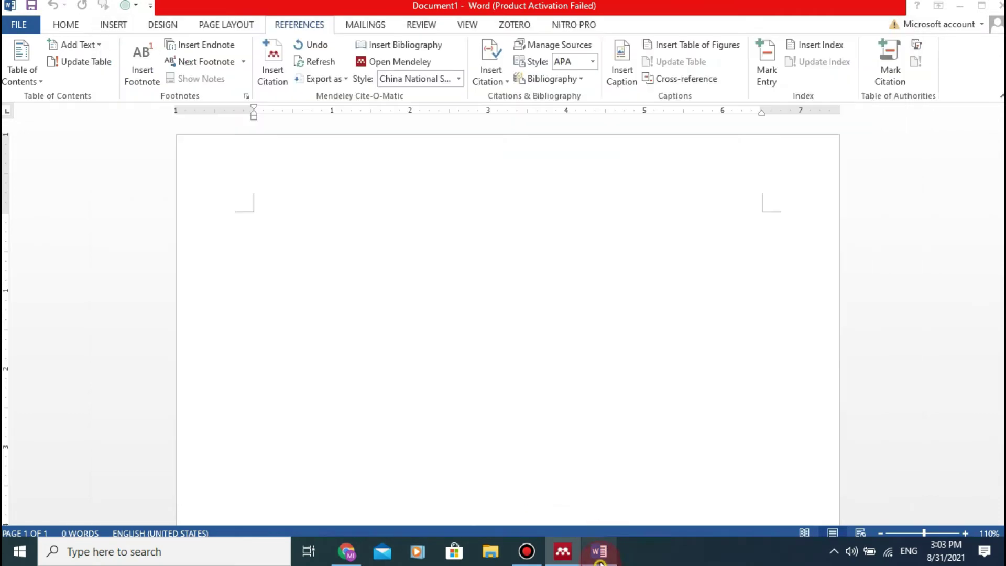
{"action": "left_click", "coordinate": [263, 214]}
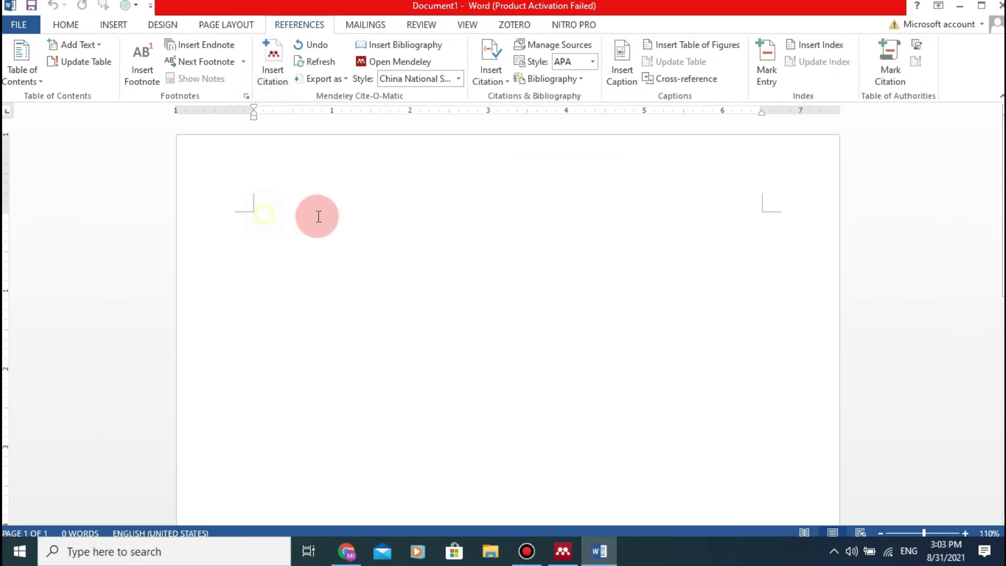
{"action": "type", "text": "jhkjh"}
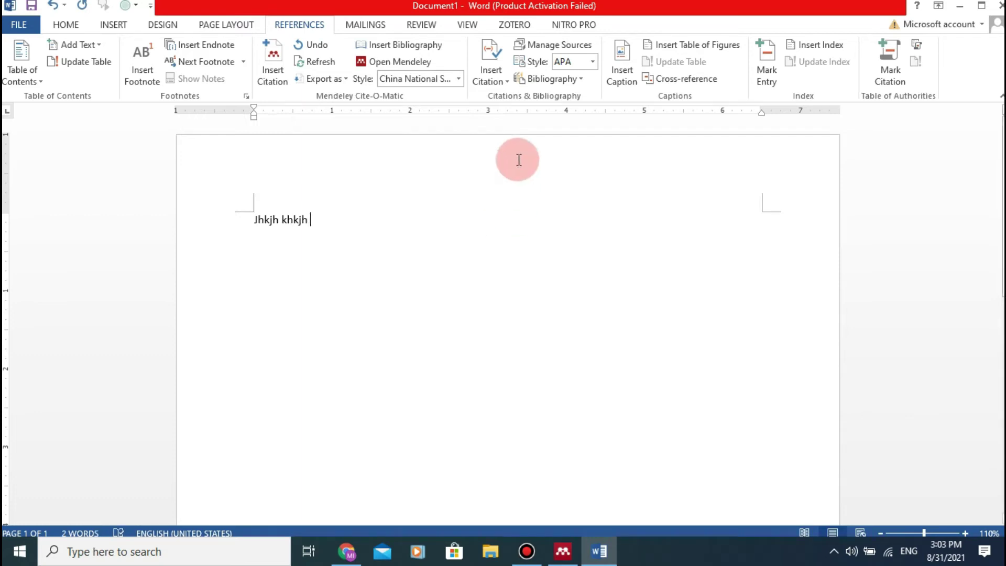
Step: Insert a Mendeley citation for the pasted title, producing (DE UNGRIA 等, 2020)
{"action": "left_click", "coordinate": [268, 73]}
{"action": "right_click", "coordinate": [433, 247]}
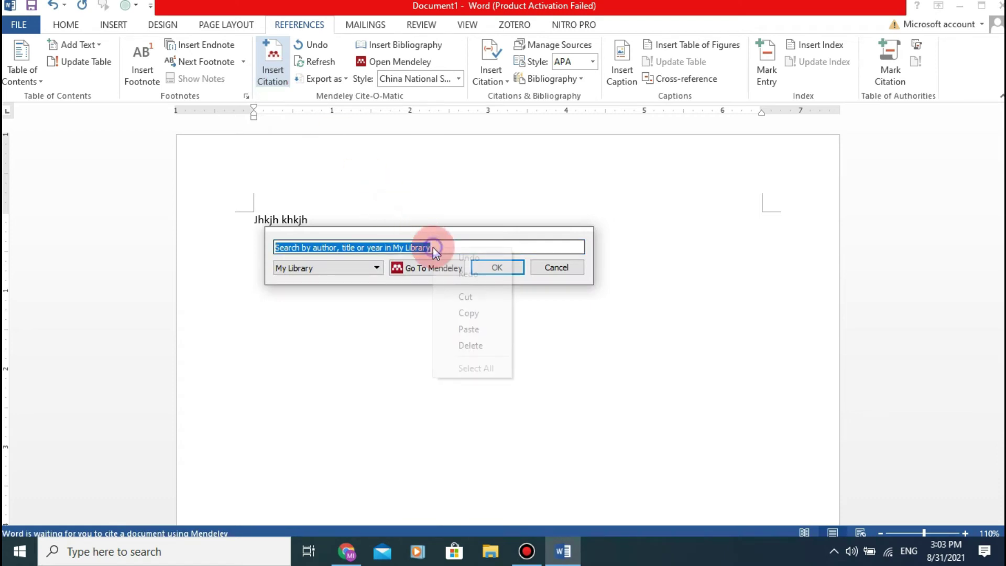
{"action": "left_click", "coordinate": [462, 329]}
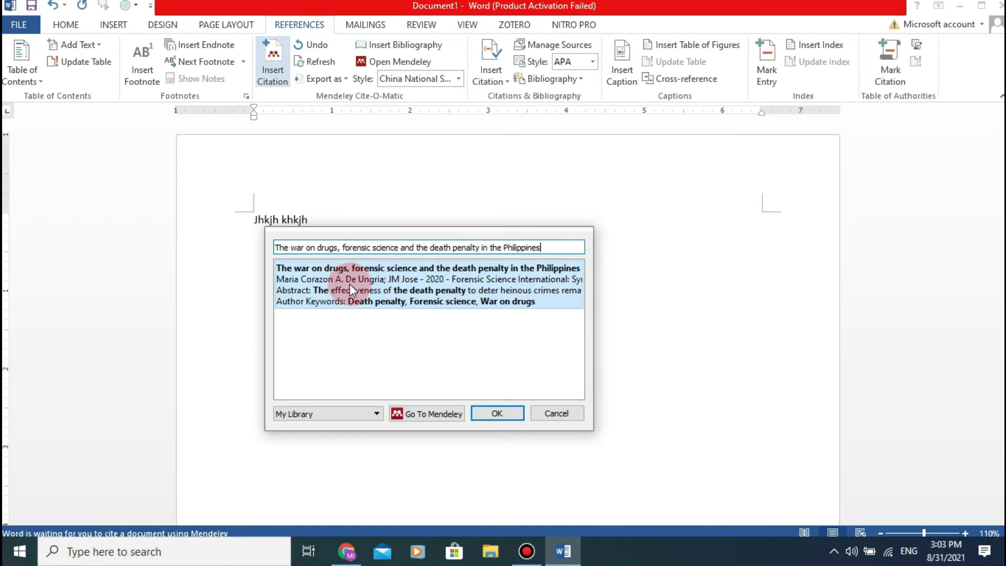
{"action": "left_click", "coordinate": [319, 282]}
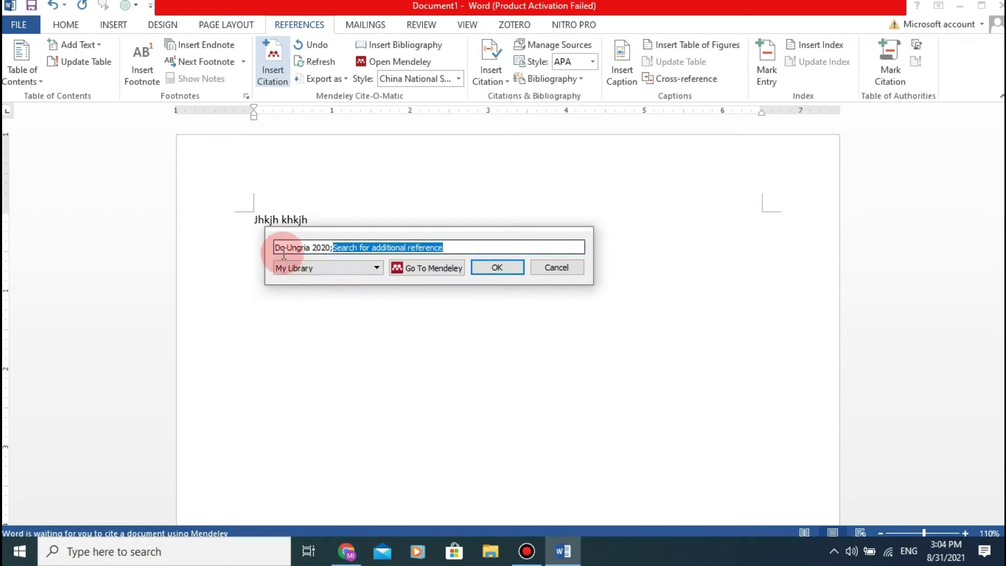
{"action": "left_click", "coordinate": [484, 268]}
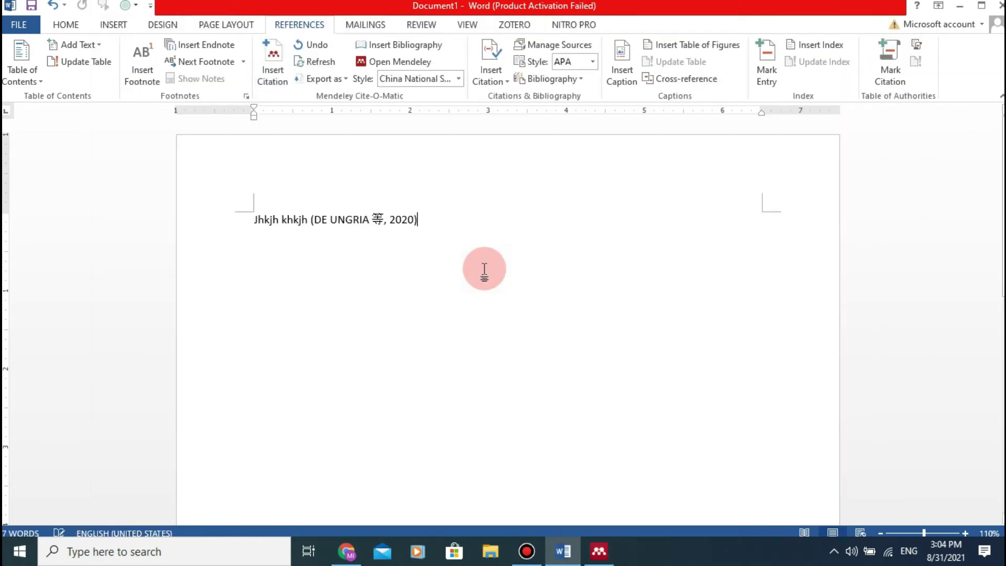
{"action": "left_click", "coordinate": [376, 222]}
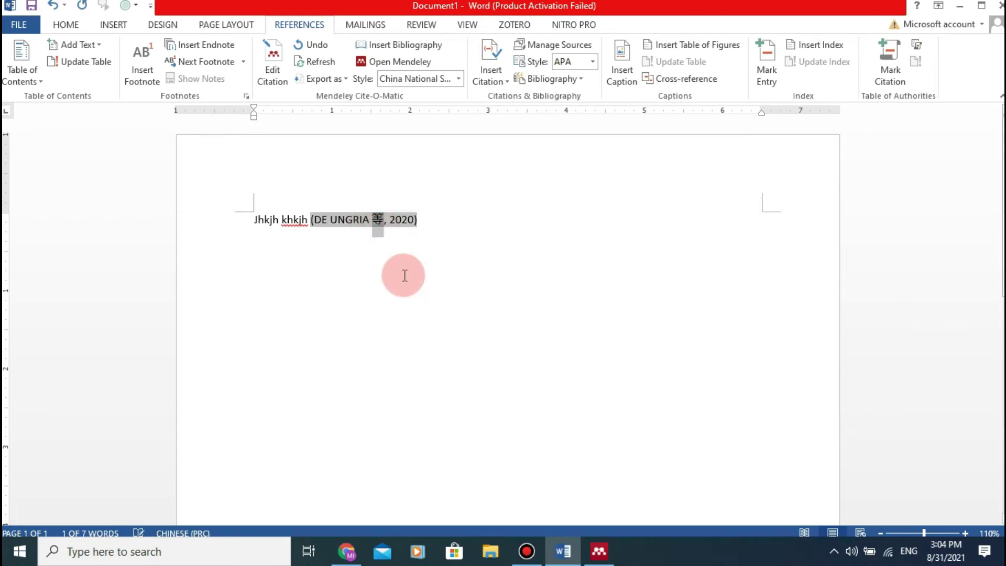
{"action": "left_click", "coordinate": [356, 278]}
Step: Start a new line and switch Mendeley's style to Chicago Manual of Style 17th edition (author-date)
{"action": "key", "text": "Return"}
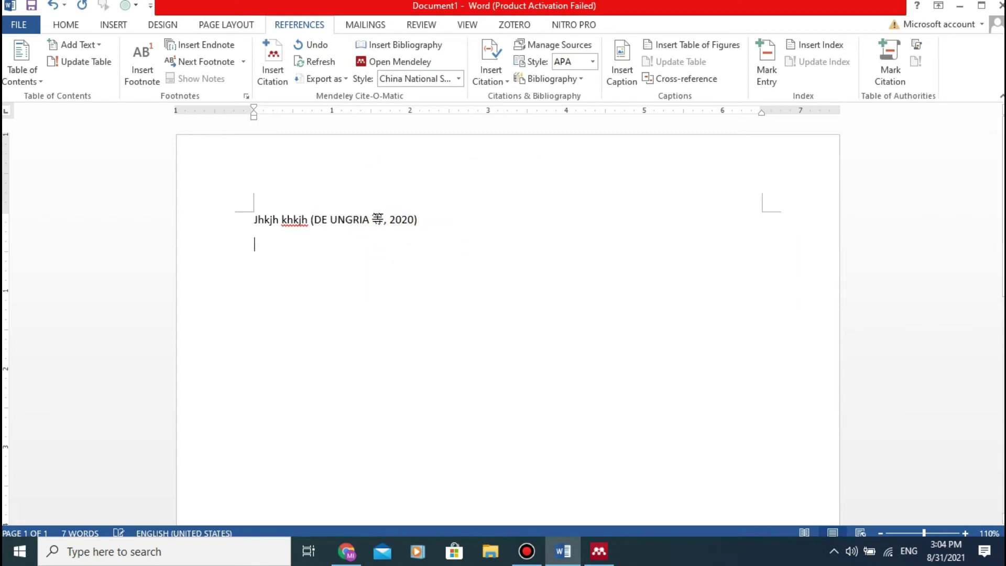
{"action": "scroll", "coordinate": [408, 258], "scroll_direction": "down", "scroll_amount": 1}
{"action": "scroll", "coordinate": [409, 258], "scroll_direction": "down", "scroll_amount": 2}
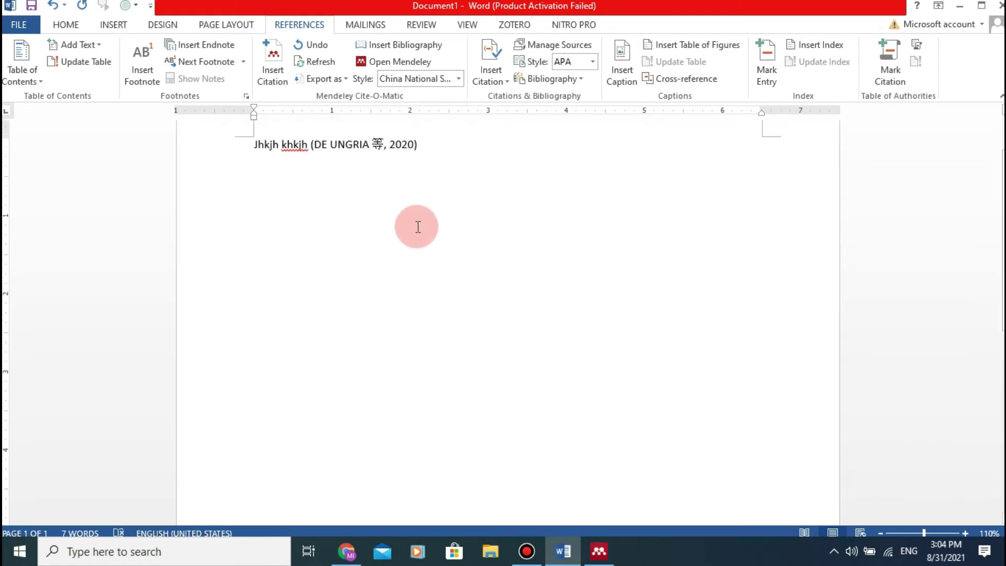
{"action": "scroll", "coordinate": [418, 228], "scroll_direction": "down", "scroll_amount": 1}
{"action": "scroll", "coordinate": [419, 228], "scroll_direction": "up", "scroll_amount": 3}
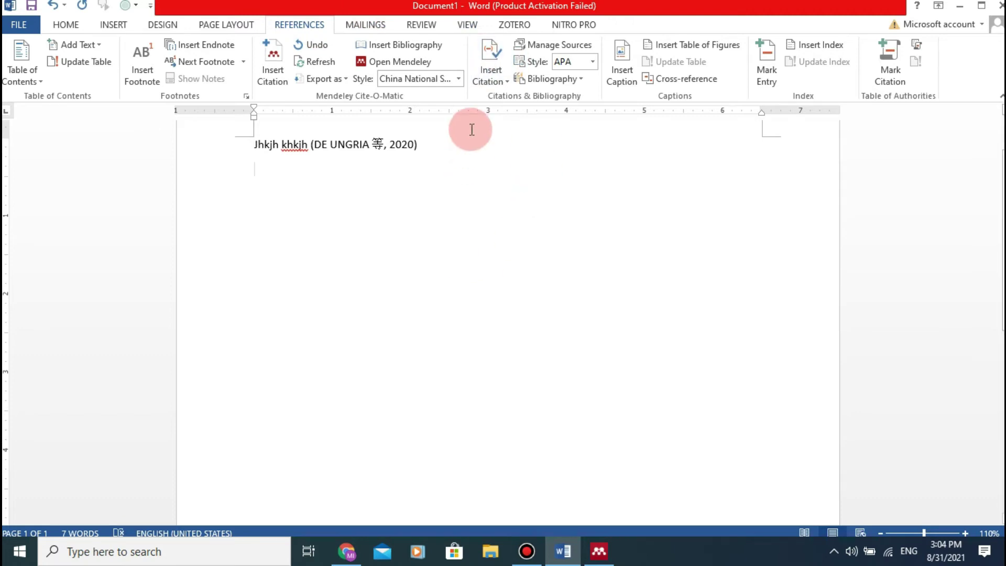
{"action": "left_click", "coordinate": [458, 79]}
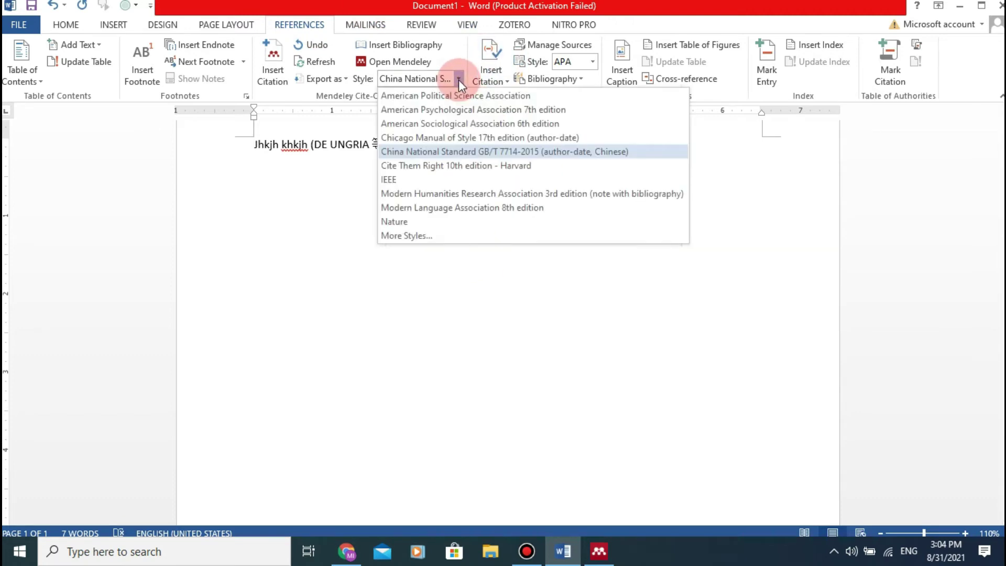
{"action": "left_click", "coordinate": [412, 235]}
{"action": "mouse_move", "coordinate": [717, 228]}
{"action": "left_mouse_down"}
{"action": "mouse_move", "coordinate": [715, 251]}
{"action": "mouse_move", "coordinate": [720, 195]}
{"action": "left_mouse_up"}
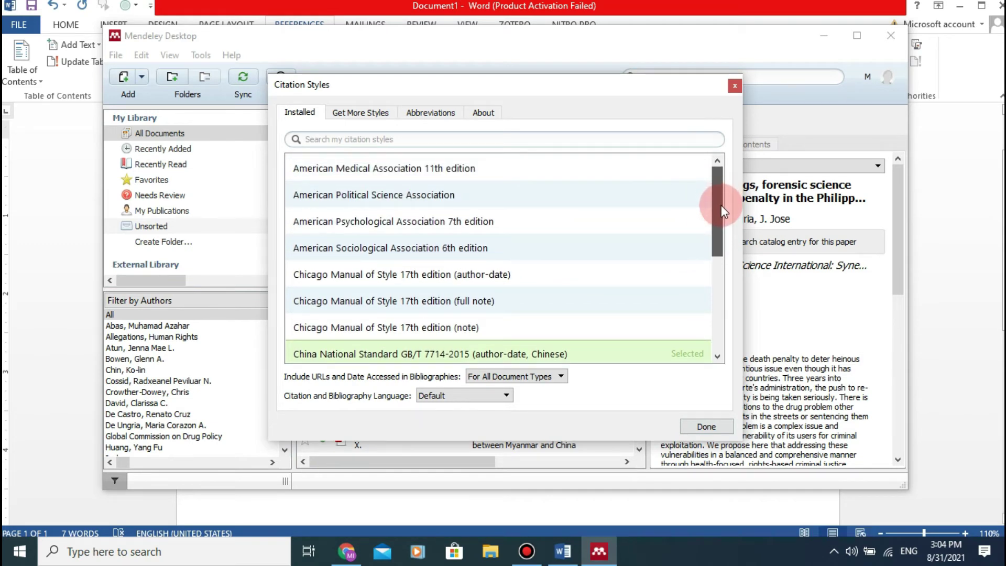
{"action": "left_click_drag", "start_coordinate": [720, 214], "coordinate": [669, 235]}
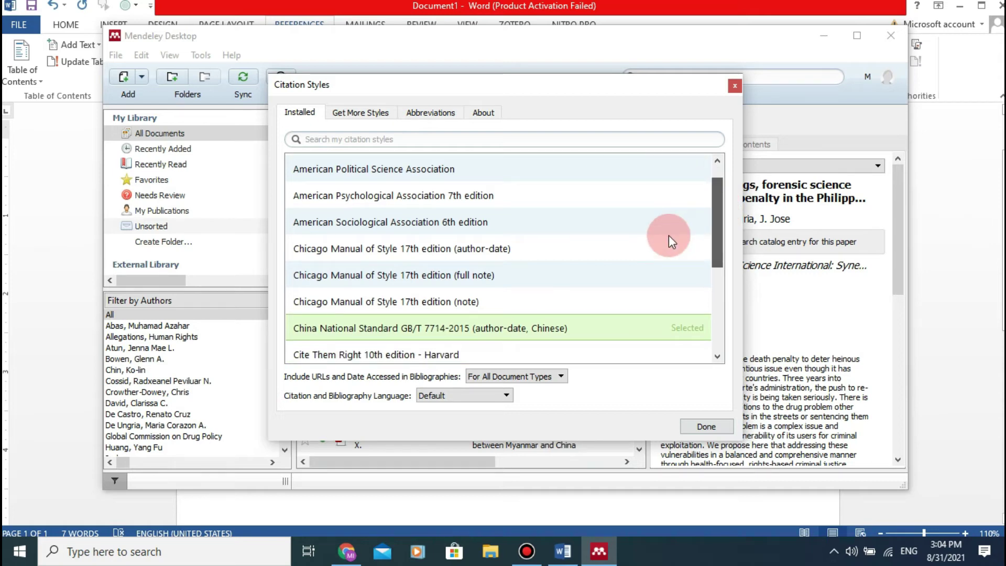
{"action": "left_click", "coordinate": [429, 252]}
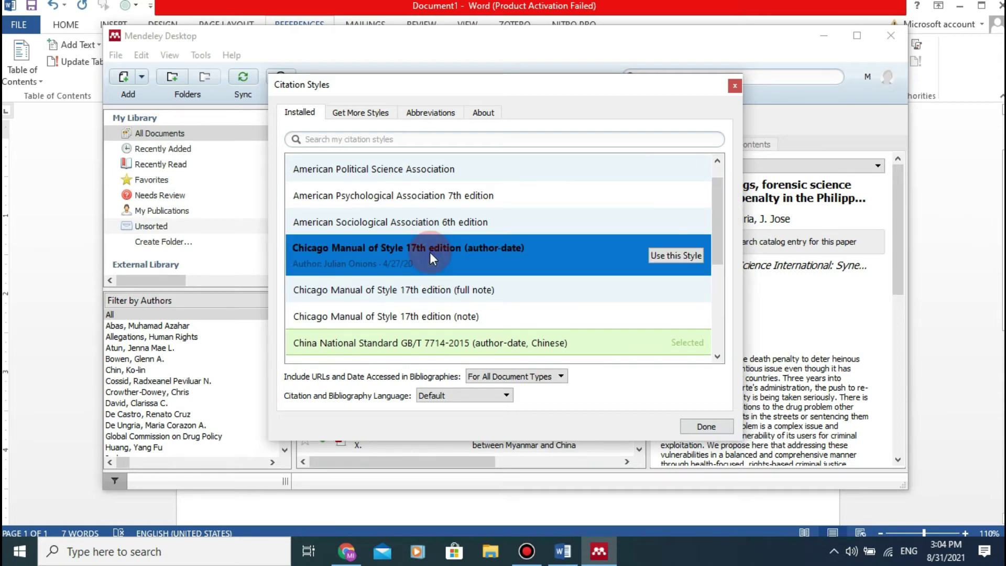
{"action": "left_click", "coordinate": [662, 257]}
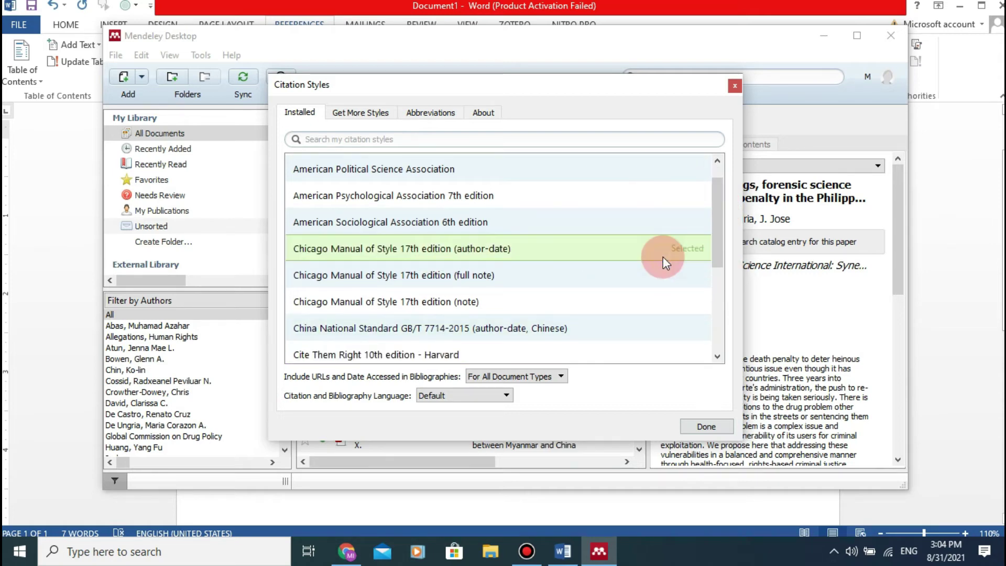
{"action": "left_click", "coordinate": [706, 426]}
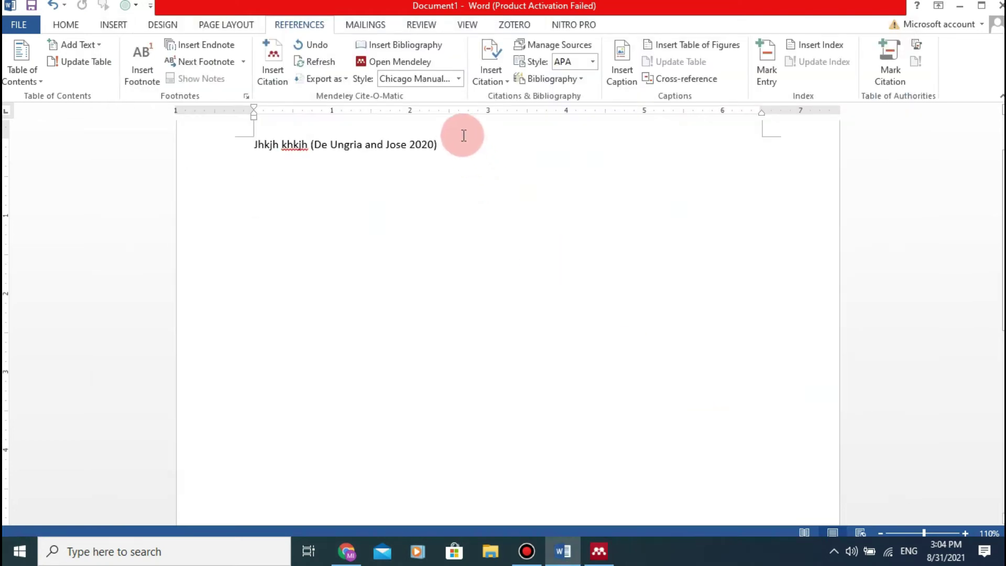
Step: Insert a Mendeley bibliography below the citation and push it down with blank lines
{"action": "scroll", "coordinate": [463, 136], "scroll_direction": "down", "scroll_amount": 3}
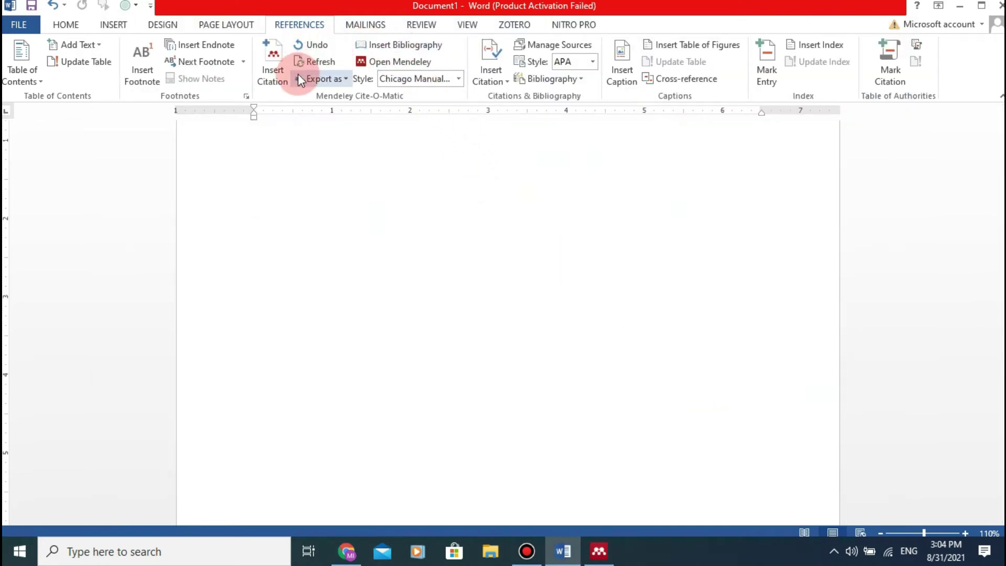
{"action": "left_click", "coordinate": [409, 46]}
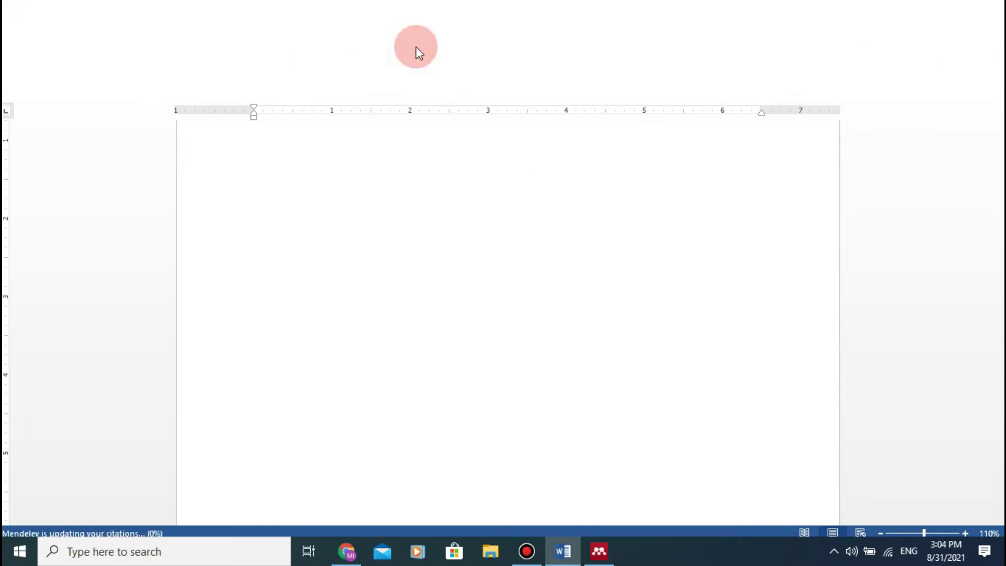
{"action": "scroll", "coordinate": [494, 199], "scroll_direction": "up", "scroll_amount": 2}
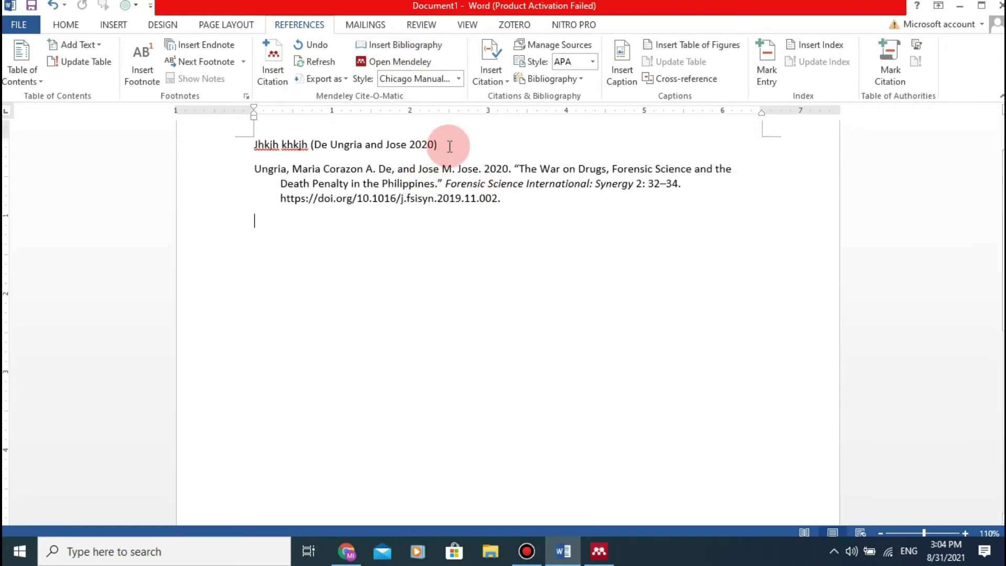
{"action": "key", "text": "Return"}
{"action": "key", "text": "Return"}
{"action": "key", "text": "Return"}
{"action": "scroll", "coordinate": [487, 188], "scroll_direction": "down", "scroll_amount": 4}
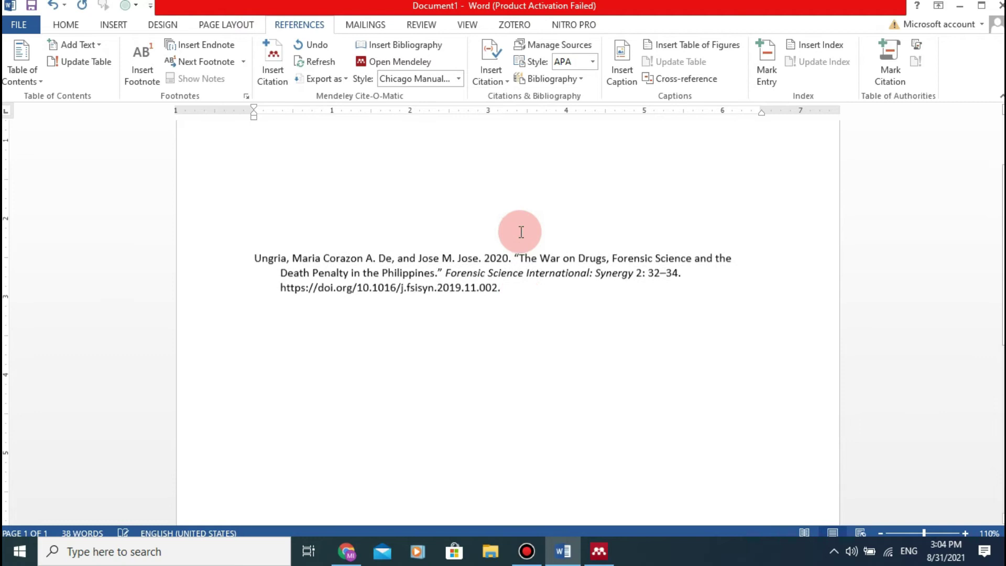
{"action": "left_click_drag", "start_coordinate": [511, 212], "coordinate": [256, 178]}
{"action": "scroll", "coordinate": [304, 193], "scroll_direction": "up", "scroll_amount": 2}
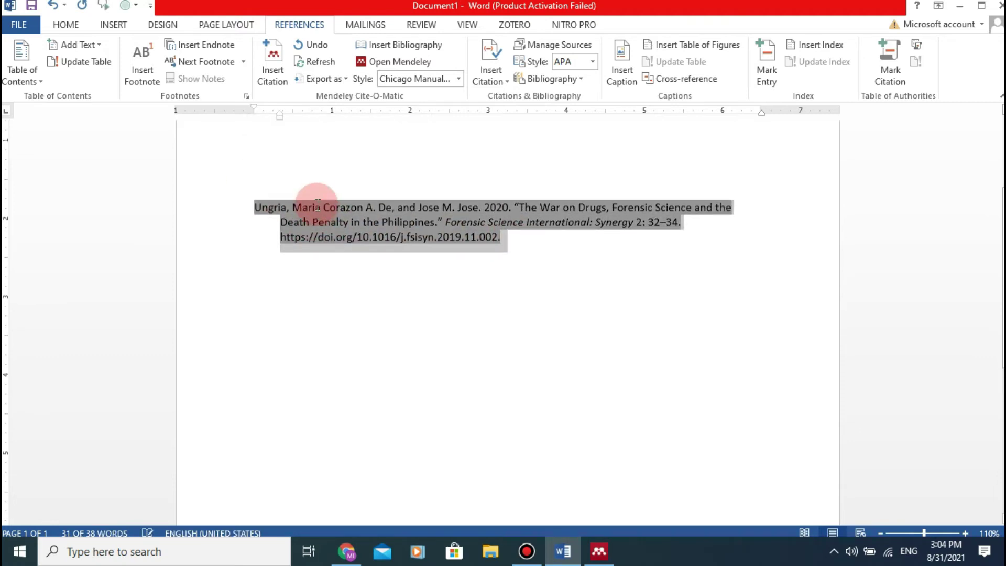
{"action": "left_click", "coordinate": [521, 260]}
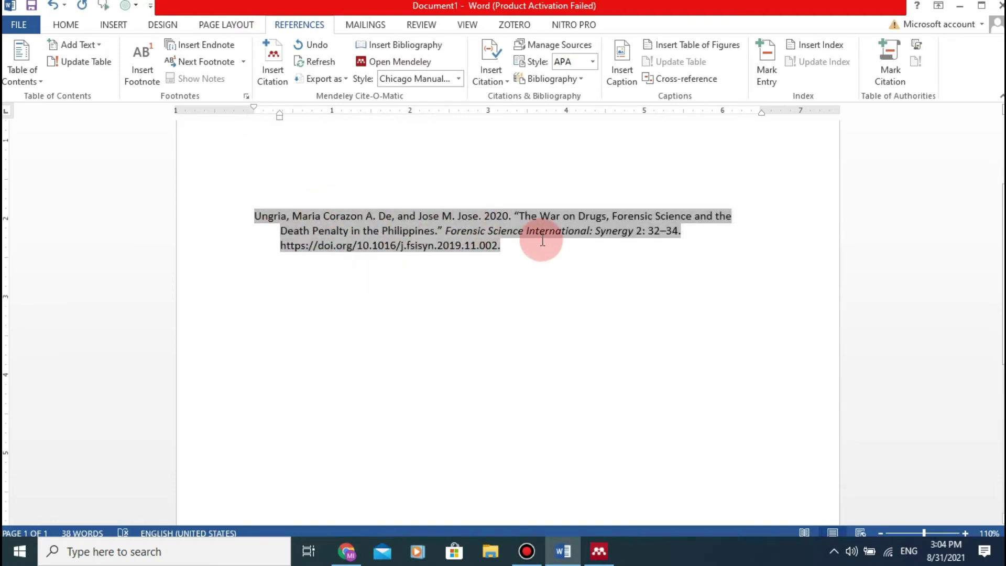
{"action": "left_click", "coordinate": [655, 318]}
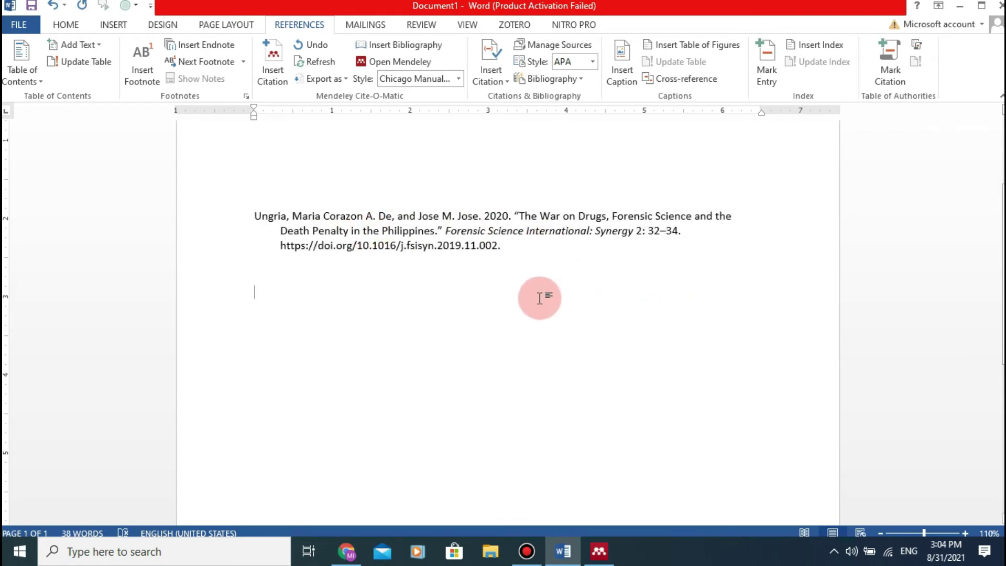
{"action": "scroll", "coordinate": [453, 244], "scroll_direction": "up", "scroll_amount": 3}
{"action": "scroll", "coordinate": [447, 195], "scroll_direction": "down", "scroll_amount": 1}
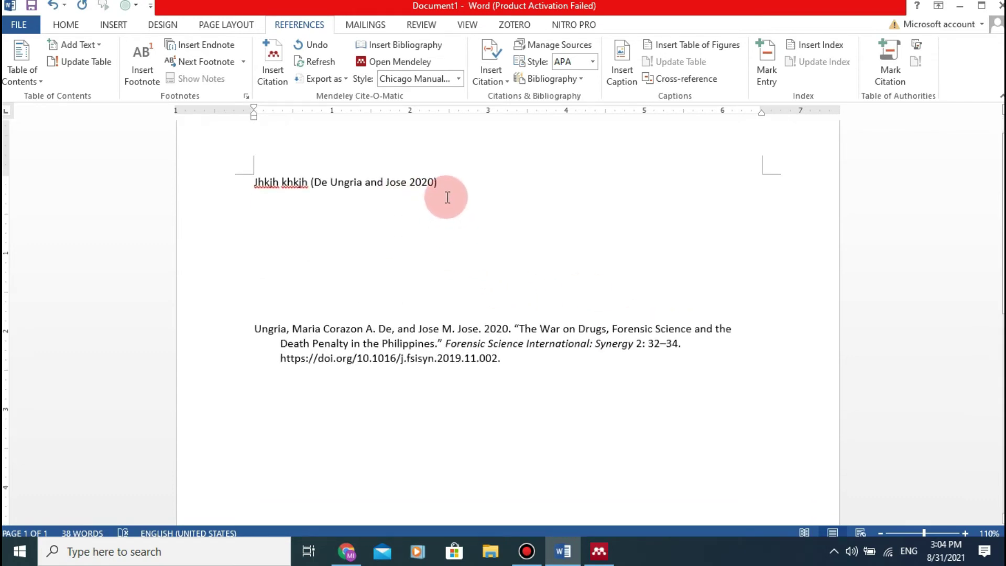
Step: Add an empty line after the citation and delete the duplicate bibliography
{"action": "left_click", "coordinate": [195, 183]}
{"action": "left_click", "coordinate": [449, 225]}
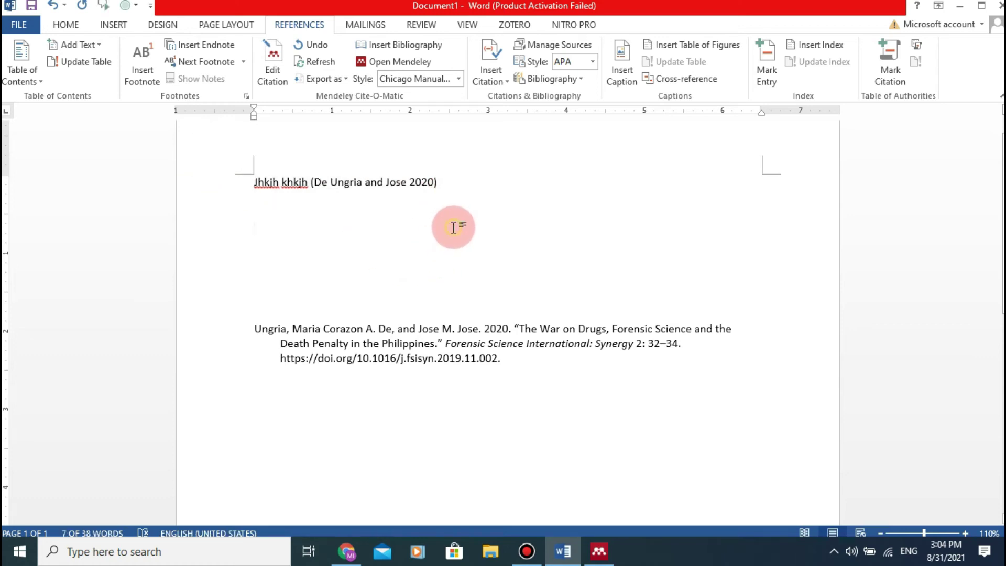
{"action": "left_click_drag", "start_coordinate": [449, 184], "coordinate": [221, 175]}
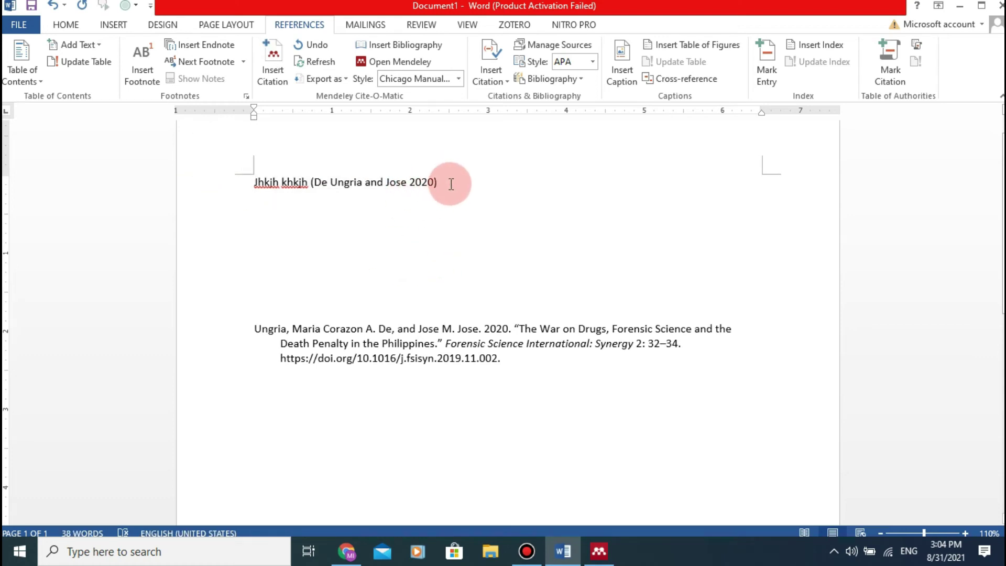
{"action": "left_click", "coordinate": [467, 197]}
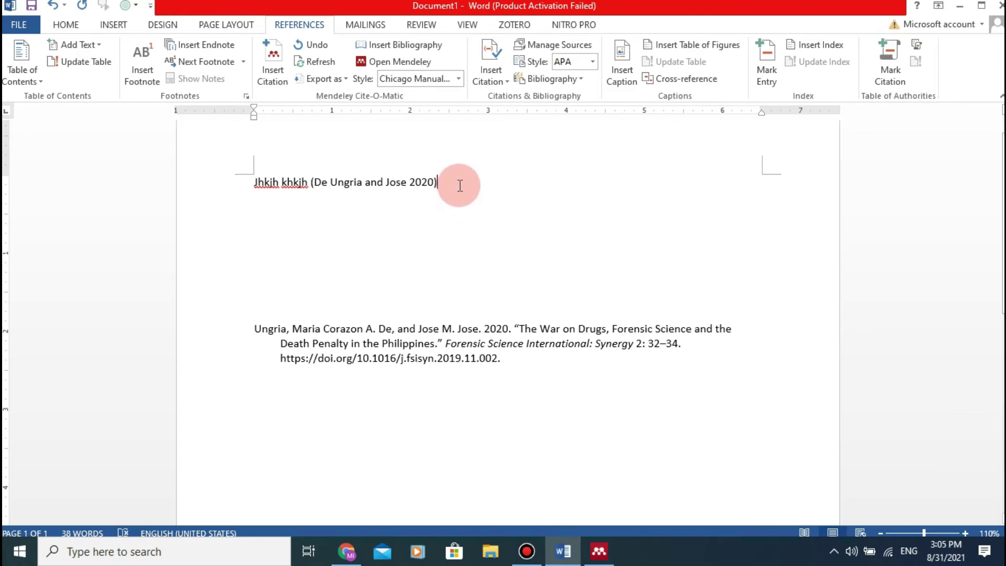
{"action": "key", "text": "Return"}
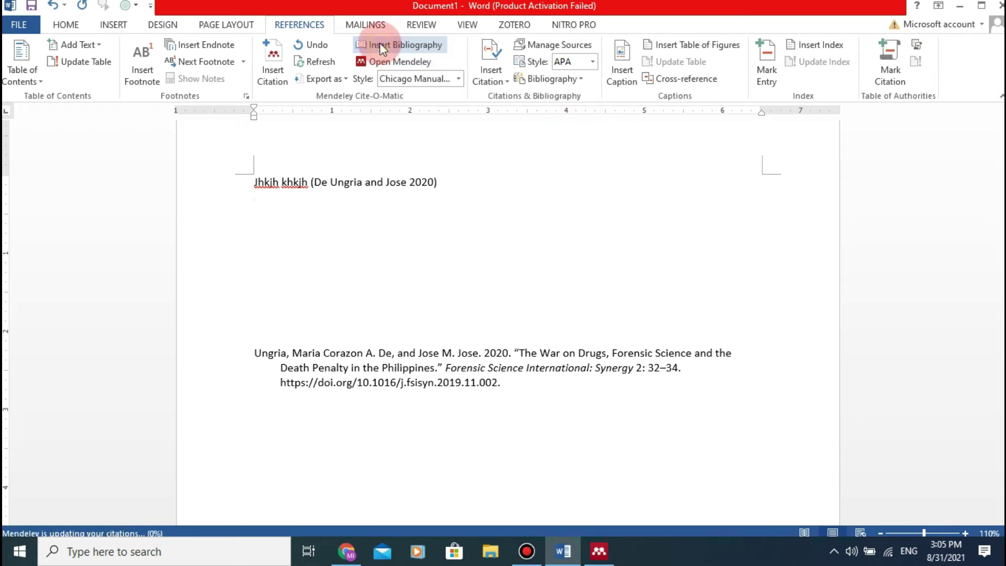
{"action": "left_click", "coordinate": [190, 204]}
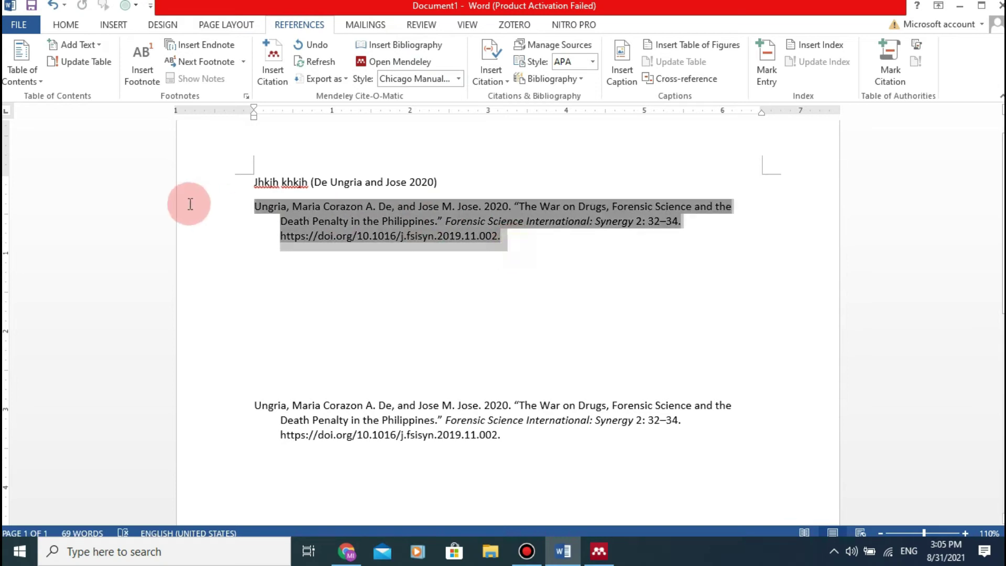
{"action": "key", "text": "Delete"}
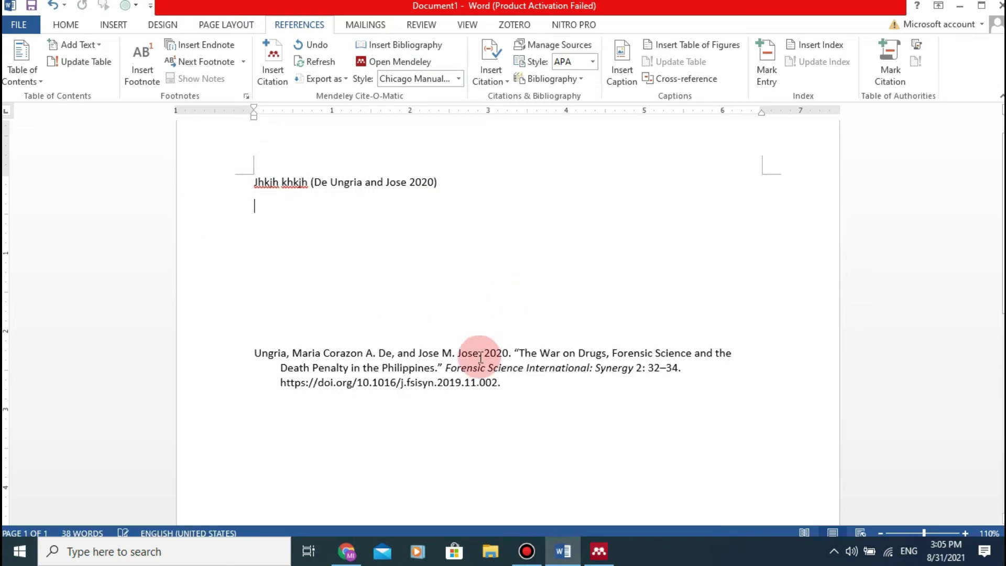
Step: Copy the title of the 2007 article The Police and Drugs and return to Word
{"action": "left_click", "coordinate": [598, 550]}
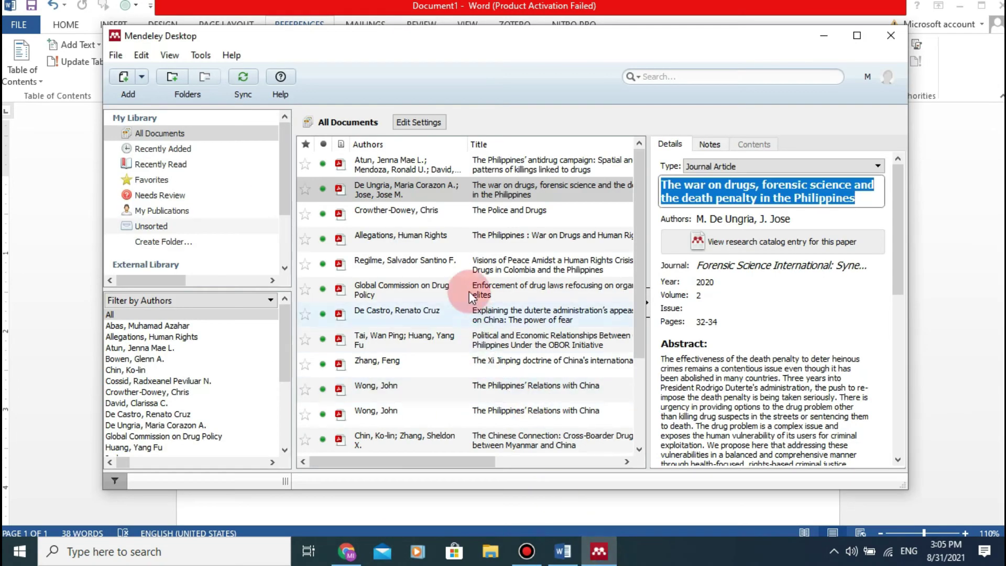
{"action": "left_click", "coordinate": [451, 218]}
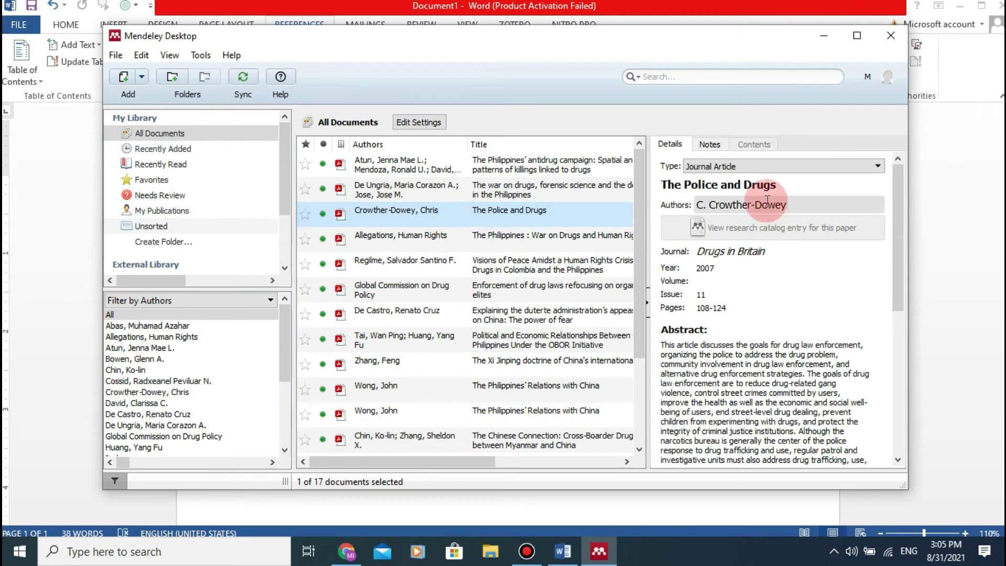
{"action": "left_click", "coordinate": [748, 184]}
{"action": "double_click", "coordinate": [733, 184]}
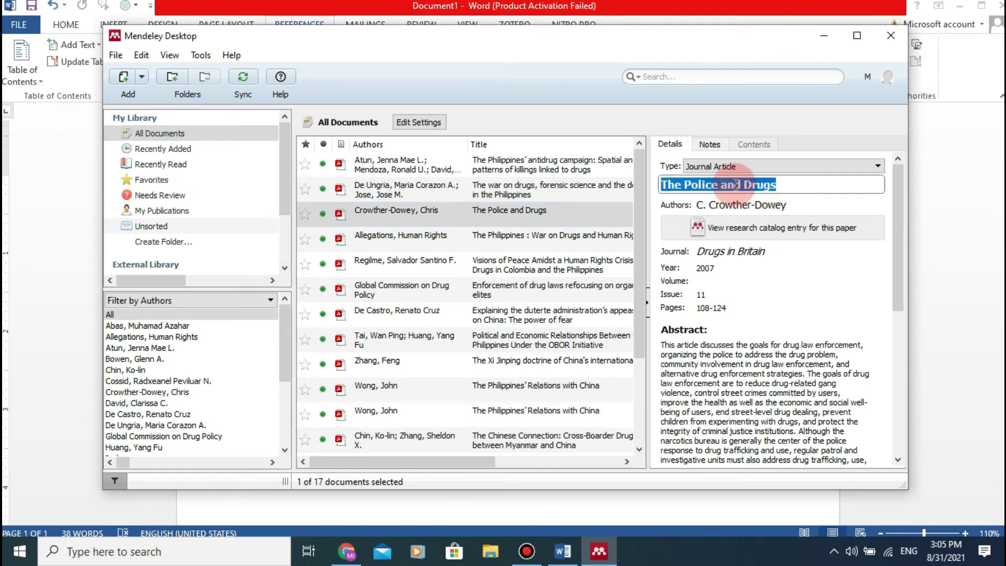
{"action": "right_click", "coordinate": [739, 186]}
{"action": "left_click", "coordinate": [768, 251]}
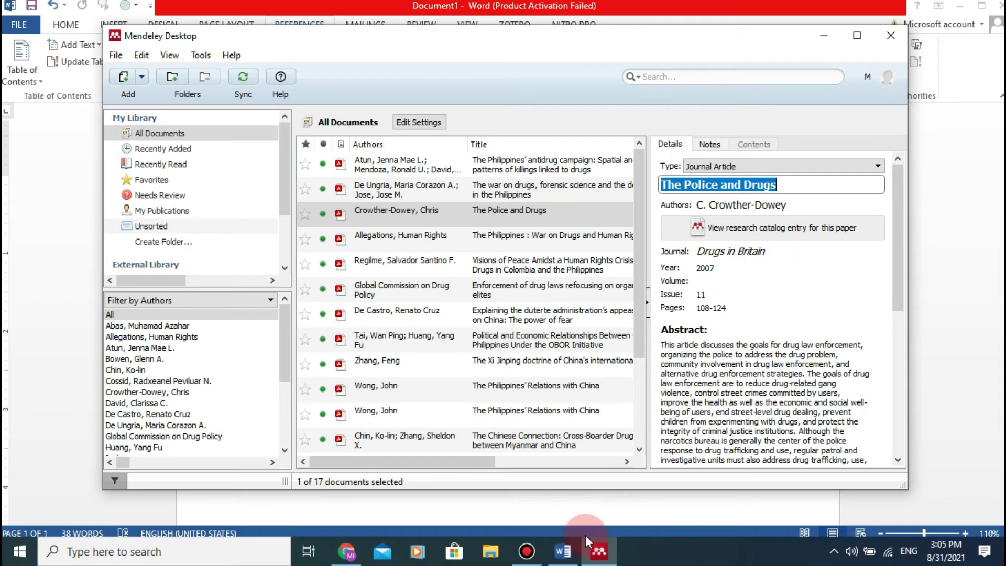
{"action": "left_click", "coordinate": [562, 550]}
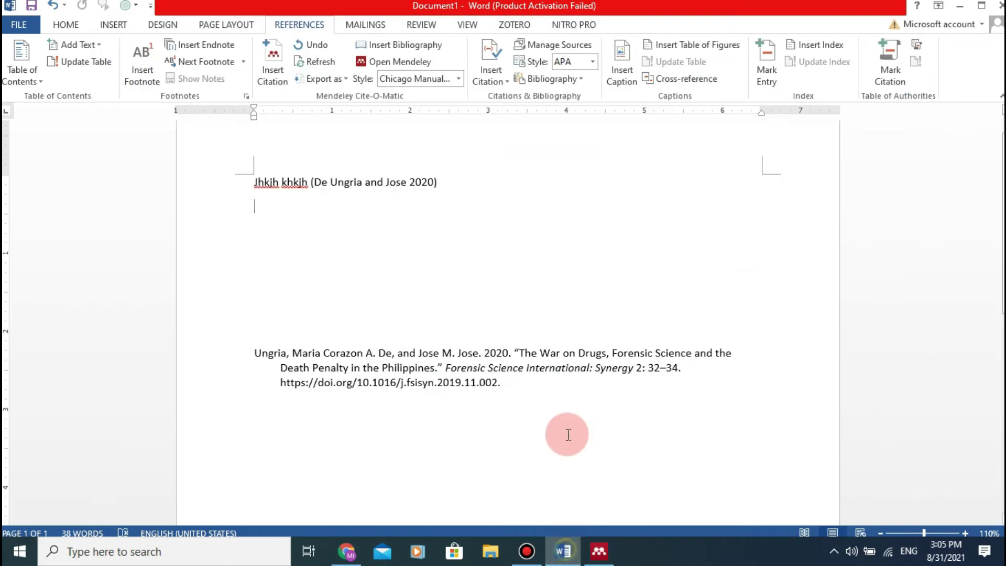
Step: Insert the (Atun et al. 2019) citation via Mendeley's pasted-title search, then move to the empty line below
{"action": "left_click", "coordinate": [278, 81]}
{"action": "right_click", "coordinate": [379, 226]}
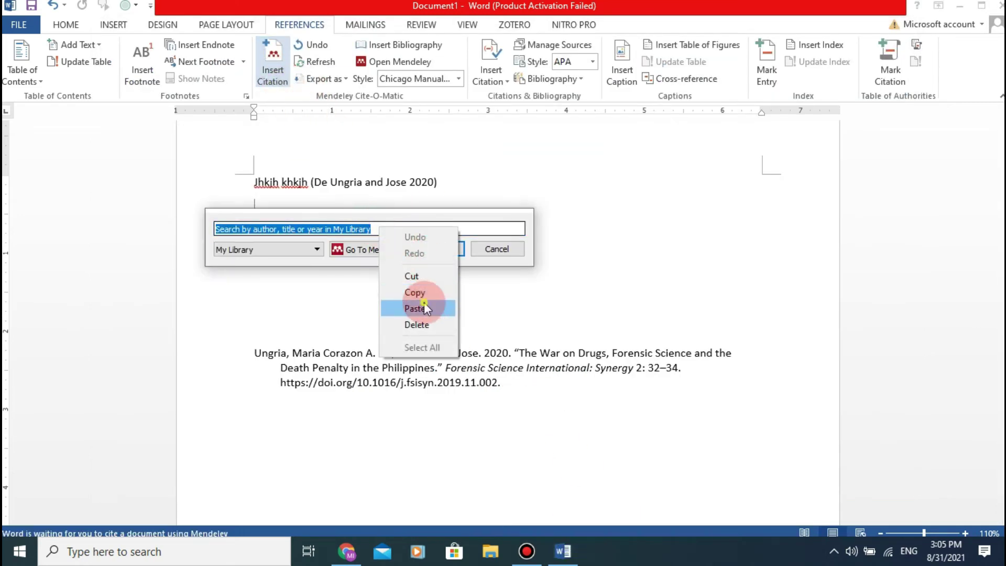
{"action": "left_click", "coordinate": [425, 309]}
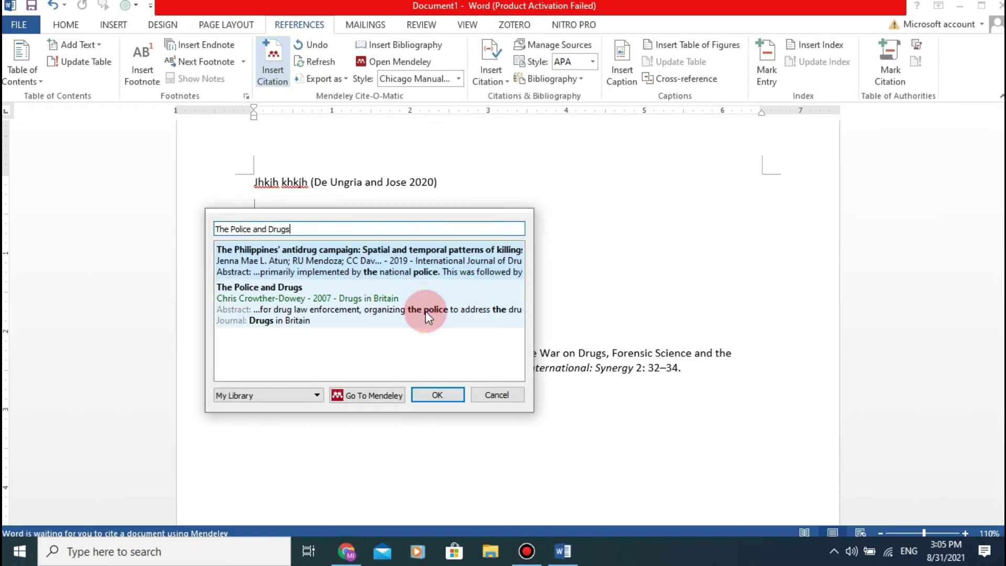
{"action": "left_click", "coordinate": [294, 256]}
{"action": "left_click", "coordinate": [438, 250]}
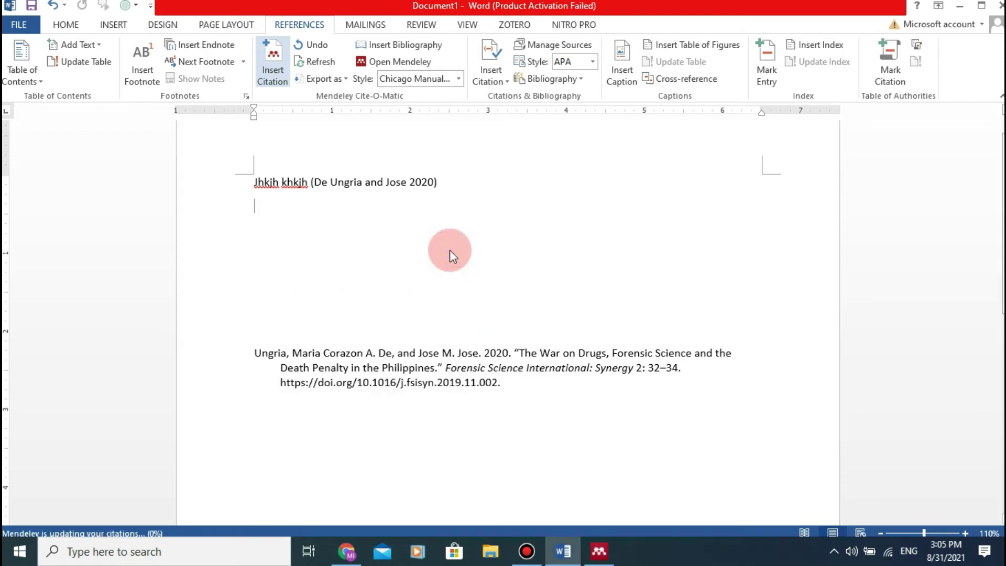
{"action": "scroll", "coordinate": [318, 377], "scroll_direction": "down", "scroll_amount": 3}
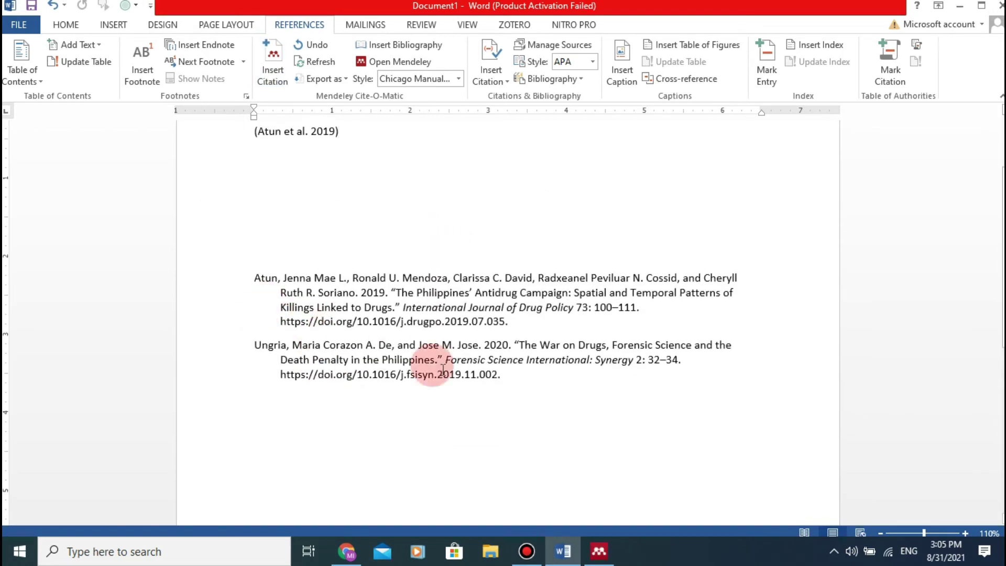
{"action": "left_click", "coordinate": [528, 373]}
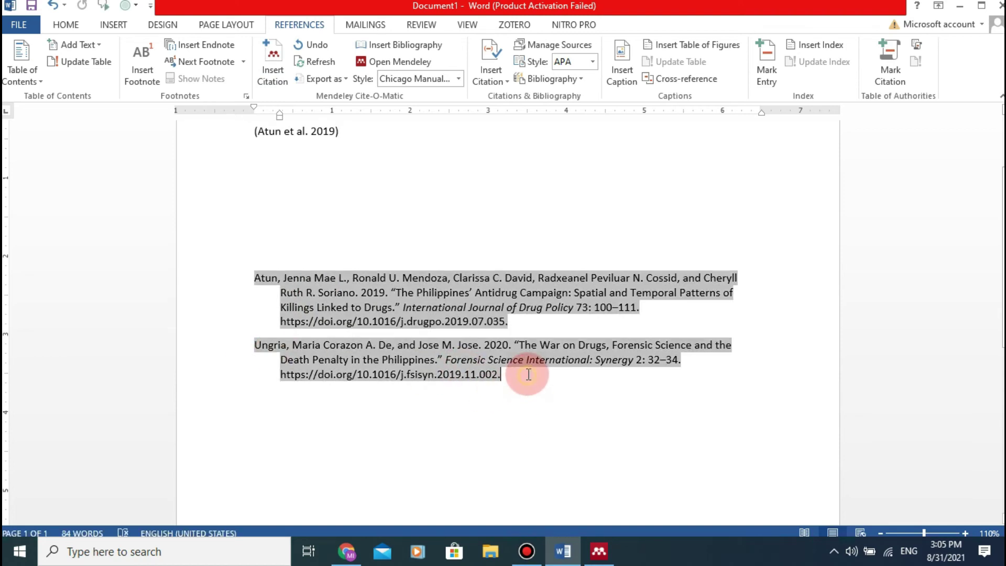
{"action": "left_click", "coordinate": [321, 157]}
{"action": "scroll", "coordinate": [366, 210], "scroll_direction": "up", "scroll_amount": 3}
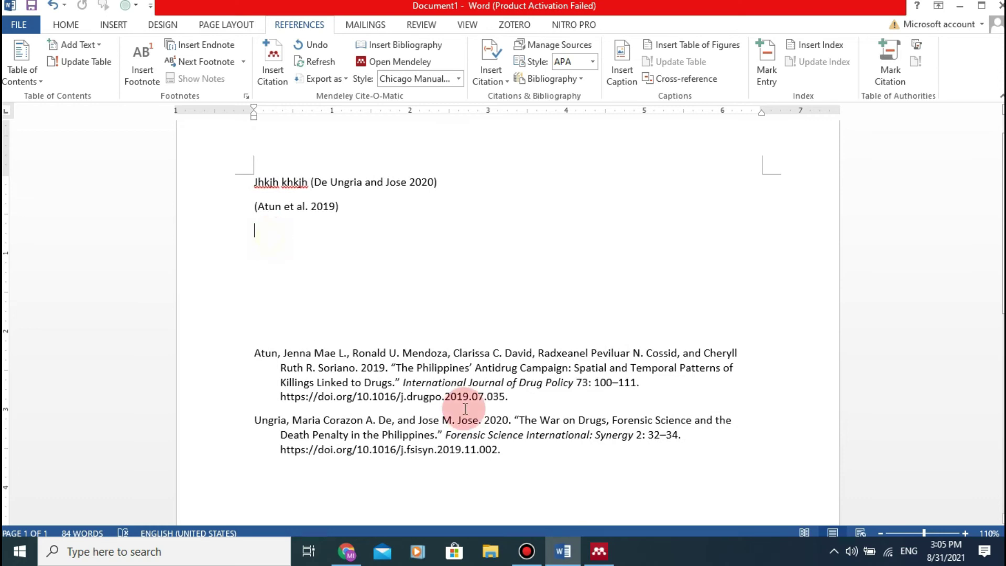
Step: Bring Mendeley Desktop forward and select the Global Commission on Drug Policy document
{"action": "left_click", "coordinate": [346, 551]}
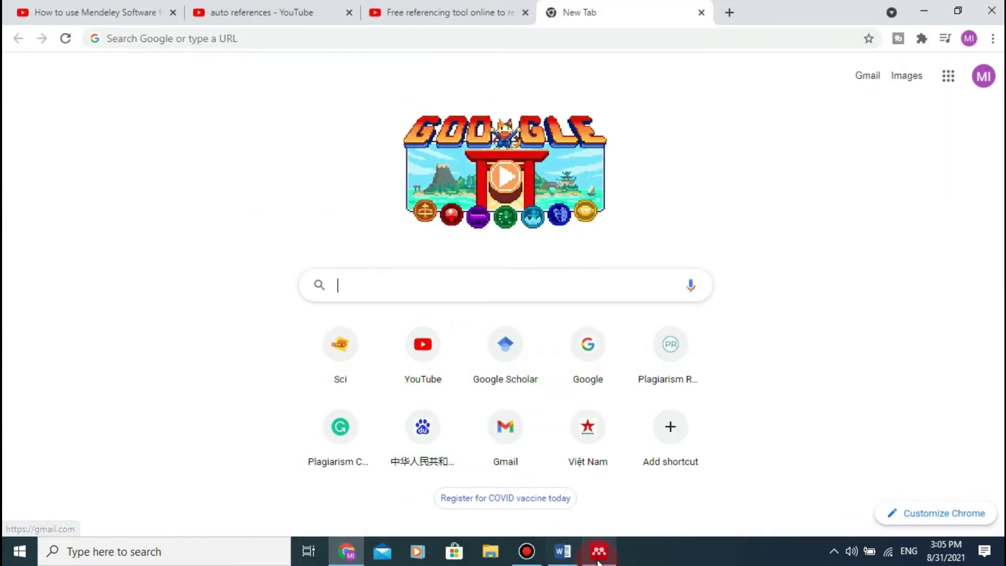
{"action": "left_click", "coordinate": [598, 551]}
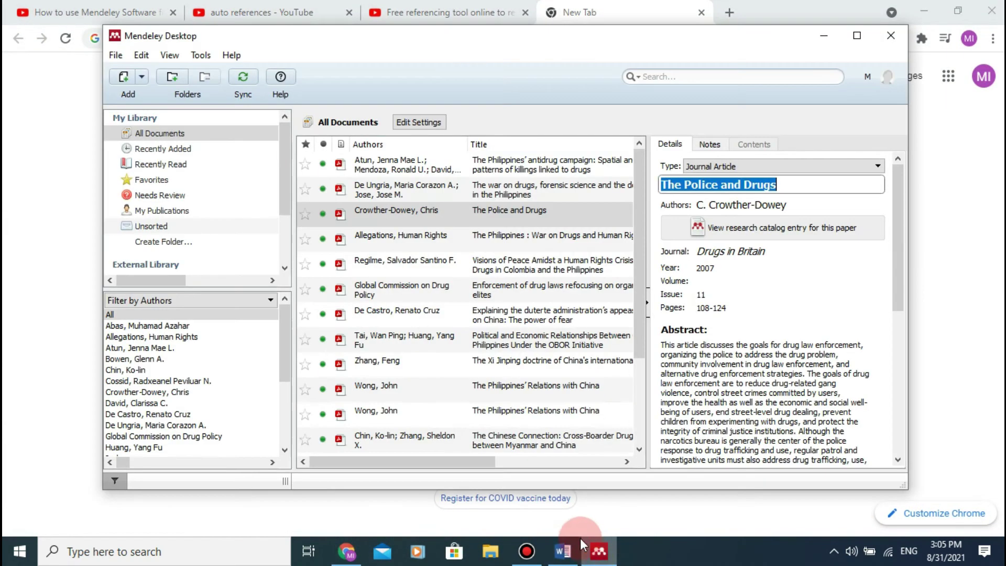
{"action": "left_click", "coordinate": [398, 289]}
Step: Copy the document's full title from the details pane and return to Word
{"action": "double_click", "coordinate": [759, 185]}
{"action": "triple_click", "coordinate": [730, 199]}
{"action": "right_click", "coordinate": [731, 203]}
{"action": "left_click", "coordinate": [761, 260]}
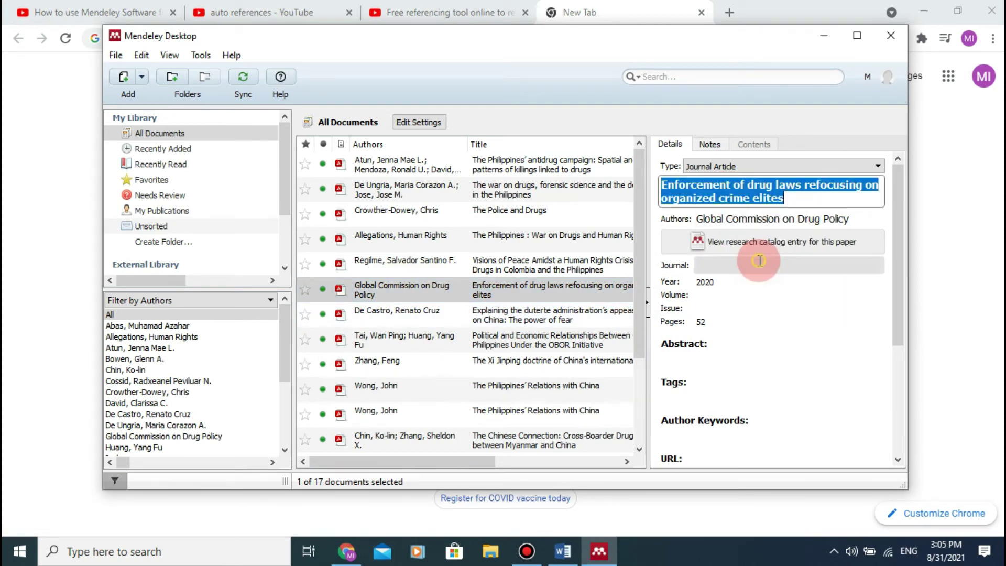
{"action": "left_click", "coordinate": [562, 551]}
{"action": "left_click", "coordinate": [333, 55]}
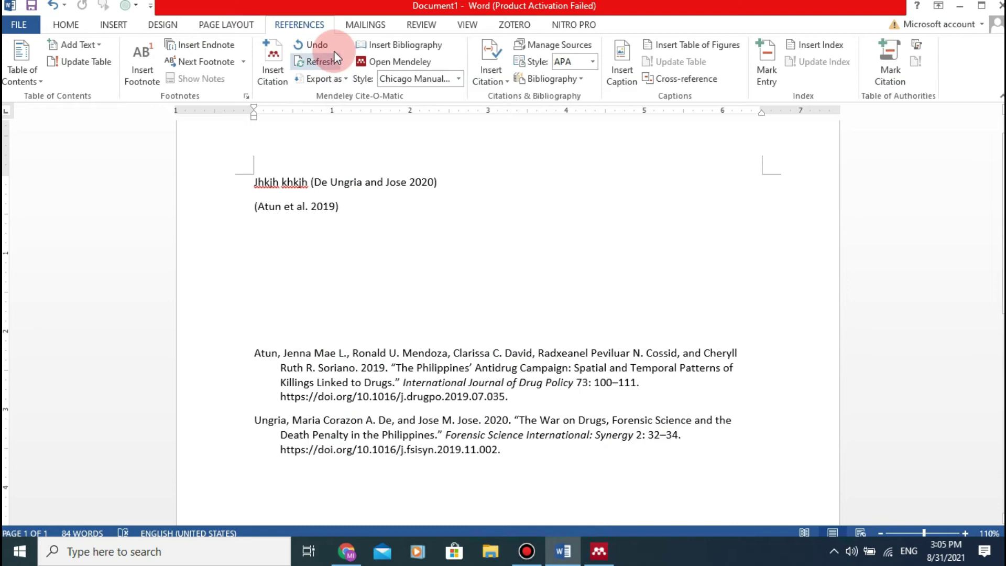
Step: Insert the (Global Commission on Drug Policy 2020) citation by searching its pasted title in Mendeley
{"action": "left_click", "coordinate": [279, 74]}
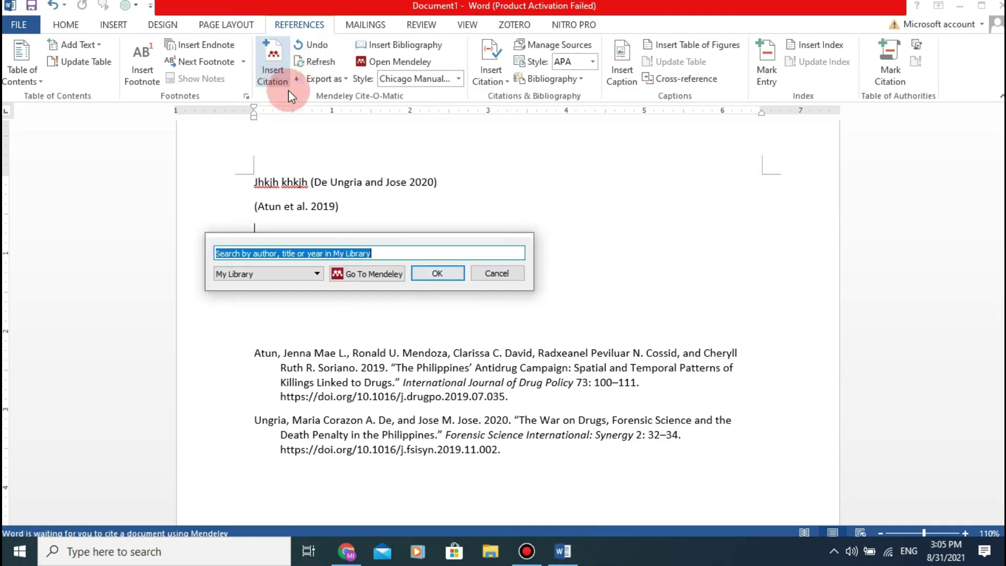
{"action": "right_click", "coordinate": [385, 254]}
{"action": "left_click", "coordinate": [419, 332]}
{"action": "left_click", "coordinate": [340, 285]}
{"action": "left_click", "coordinate": [431, 274]}
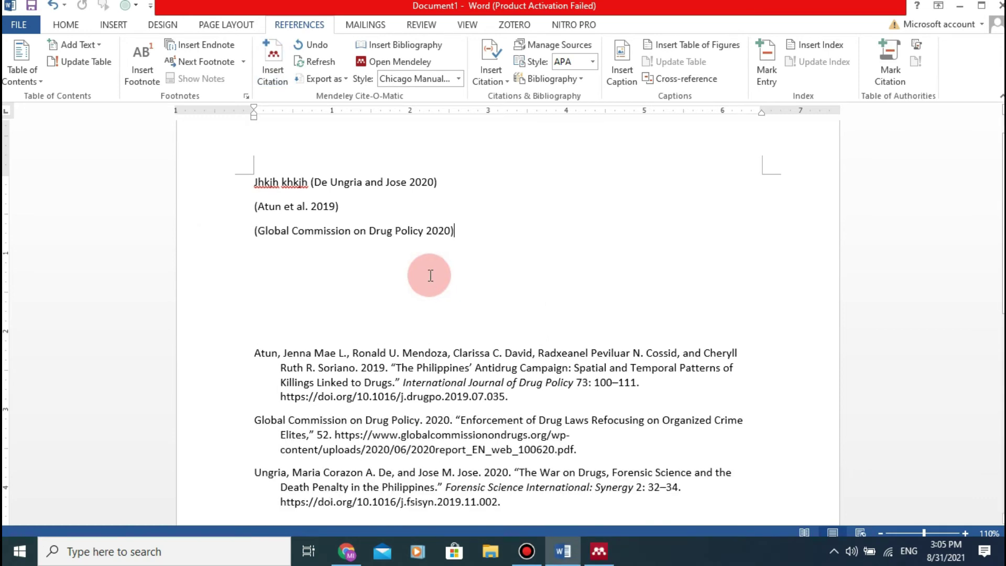
Step: Select the bibliography entries to check the three-entry list, then deselect it
{"action": "scroll", "coordinate": [483, 249], "scroll_direction": "down", "scroll_amount": 2}
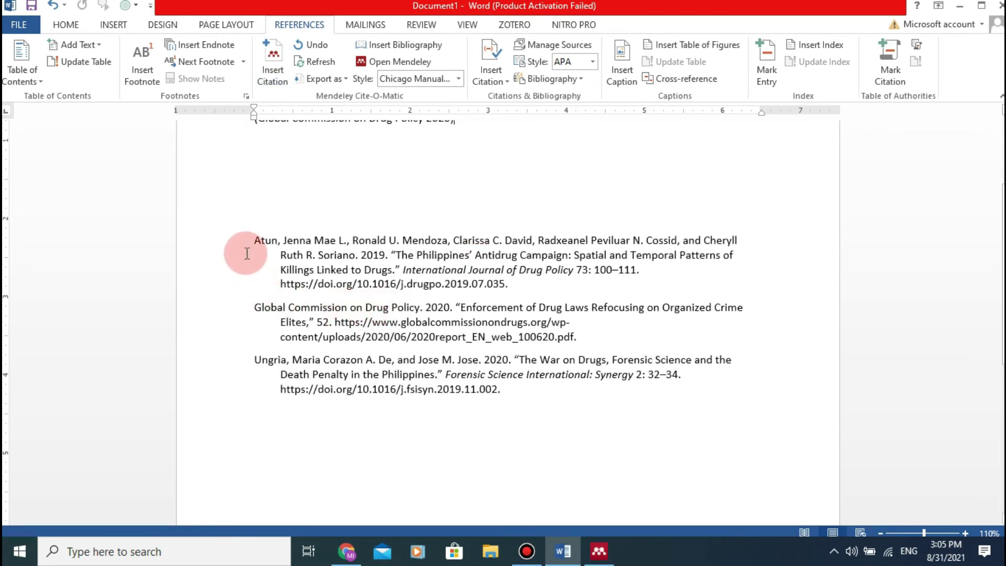
{"action": "left_click_drag", "start_coordinate": [251, 240], "coordinate": [558, 414]}
{"action": "left_click", "coordinate": [419, 427]}
{"action": "left_click", "coordinate": [254, 240]}
{"action": "left_click", "coordinate": [525, 399], "text": "shift"}
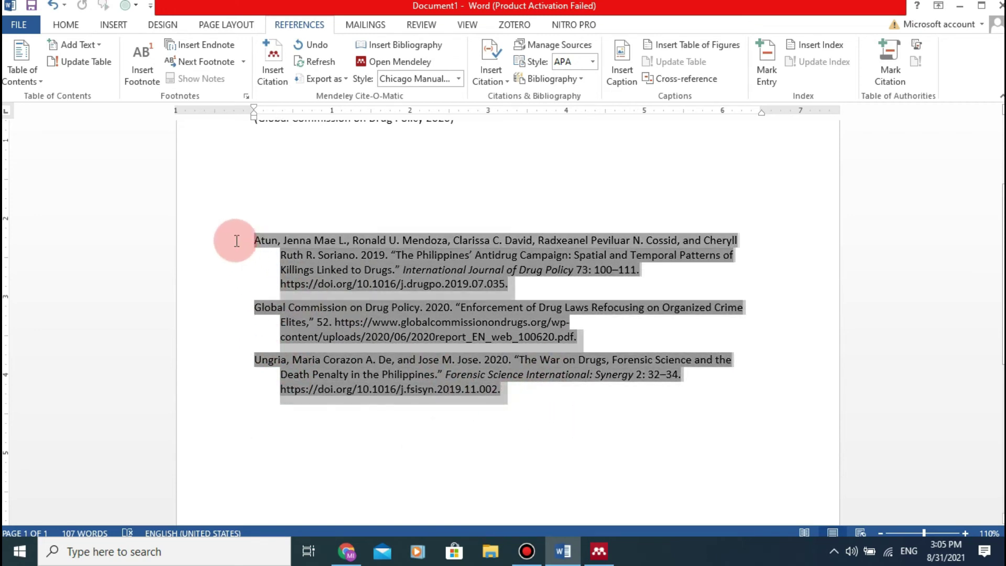
{"action": "scroll", "coordinate": [386, 242], "scroll_direction": "up", "scroll_amount": 3}
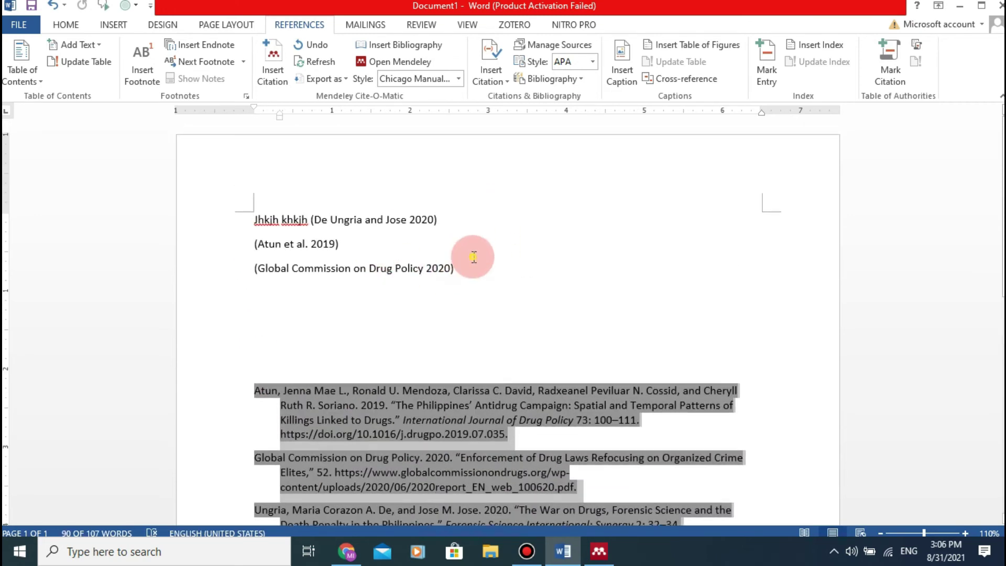
{"action": "left_click", "coordinate": [471, 254]}
{"action": "scroll", "coordinate": [453, 280], "scroll_direction": "down", "scroll_amount": 3}
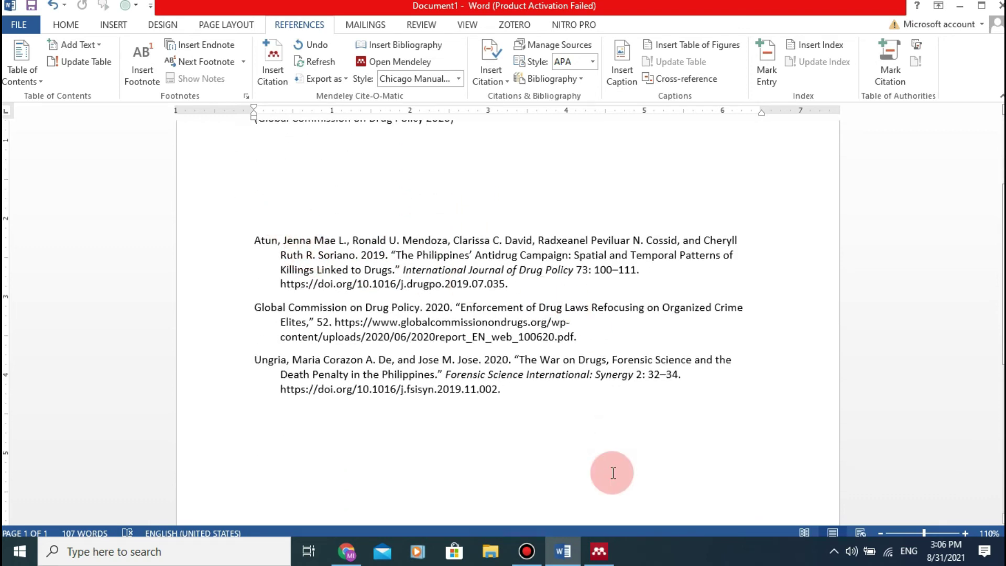
{"action": "scroll", "coordinate": [372, 301], "scroll_direction": "up", "scroll_amount": 4}
Step: Bring Mendeley Desktop forward and show the Chin and Zhang paper's details
{"action": "left_click", "coordinate": [597, 550]}
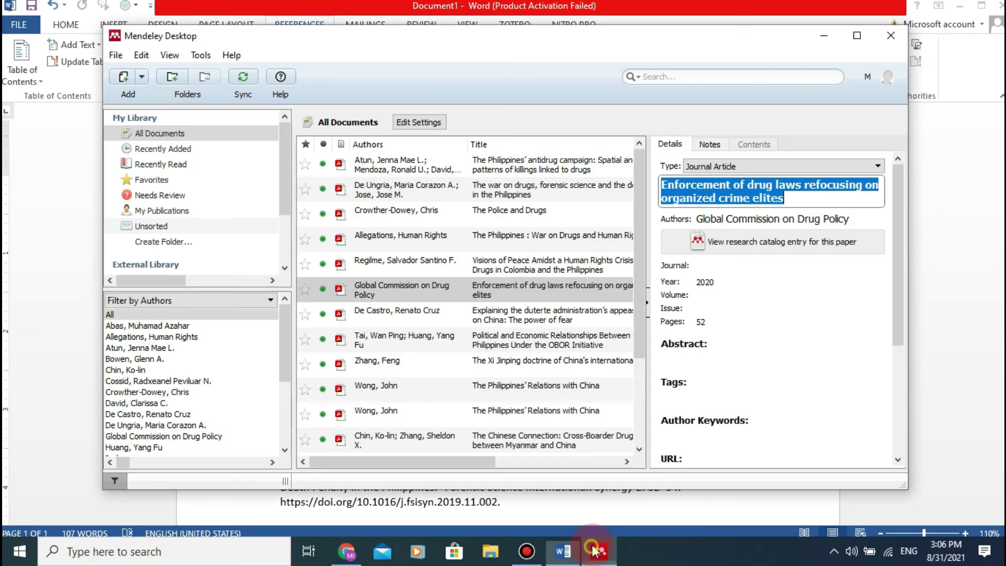
{"action": "scroll", "coordinate": [445, 323], "scroll_direction": "down", "scroll_amount": 1}
{"action": "left_click", "coordinate": [394, 328]}
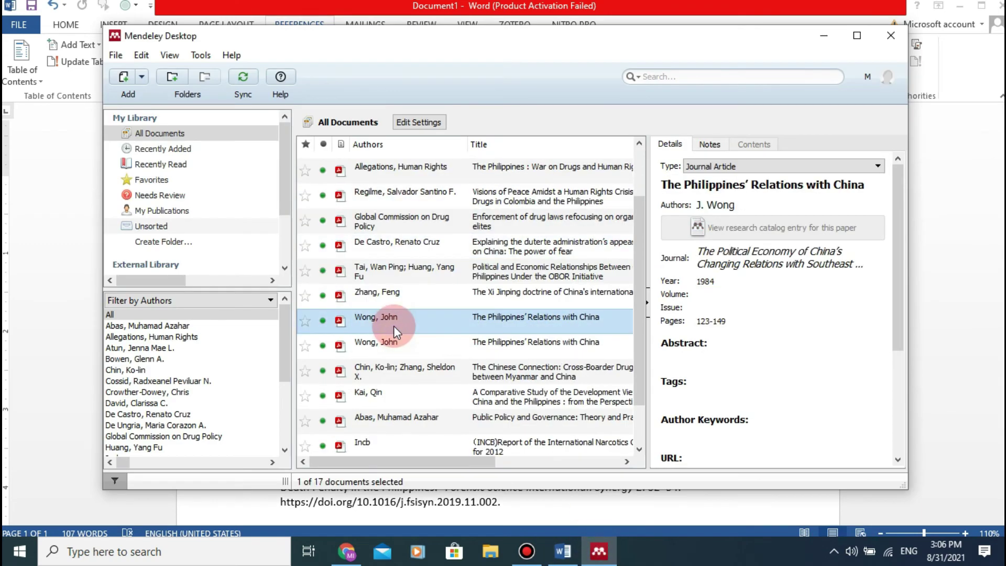
{"action": "left_click", "coordinate": [498, 372]}
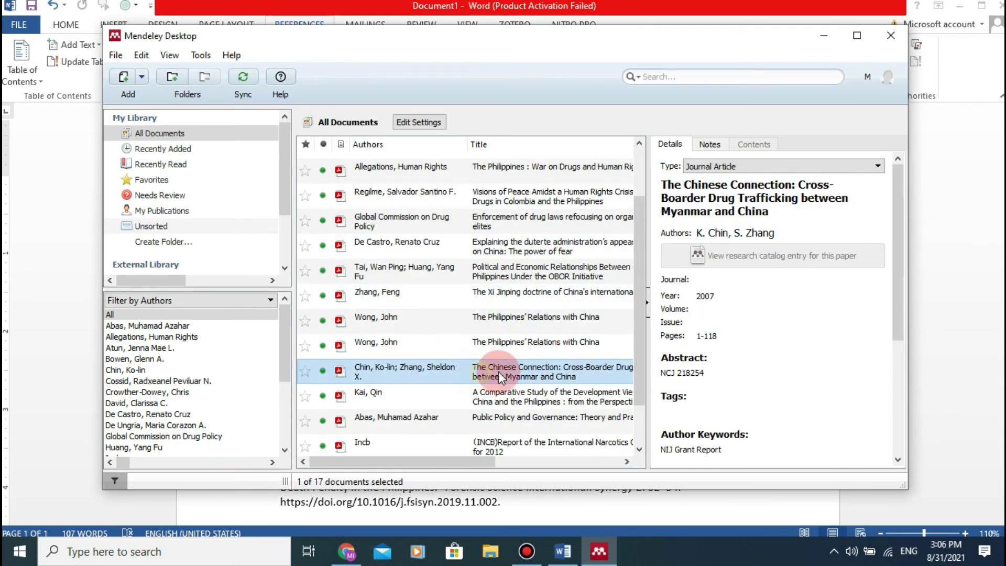
Step: Copy the title 'The Chinese Connection: Cross-Boarder Drug Trafficking between Myanmar and China' and return to Word
{"action": "left_click", "coordinate": [780, 209]}
{"action": "triple_click", "coordinate": [710, 202]}
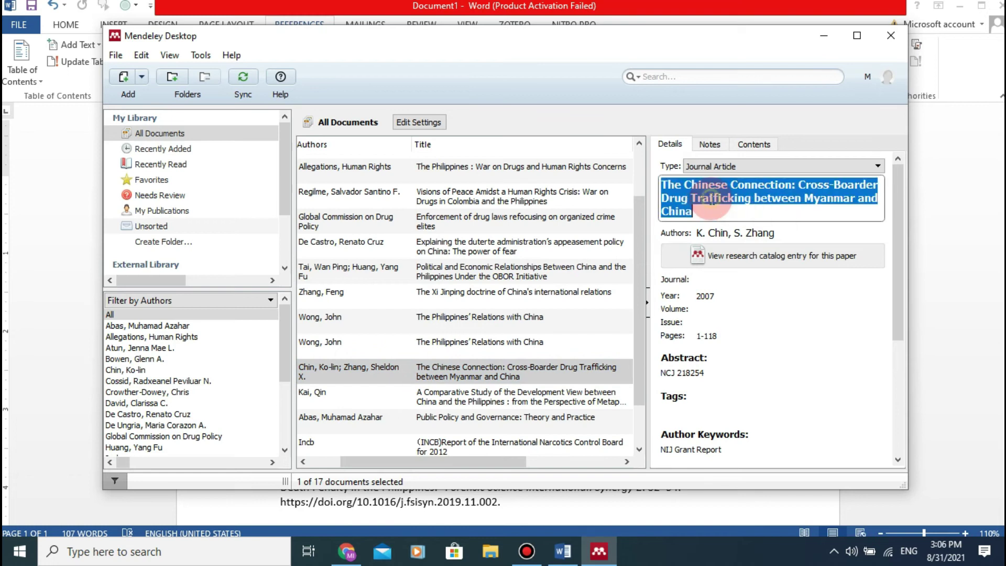
{"action": "right_click", "coordinate": [712, 202]}
{"action": "left_click", "coordinate": [748, 265]}
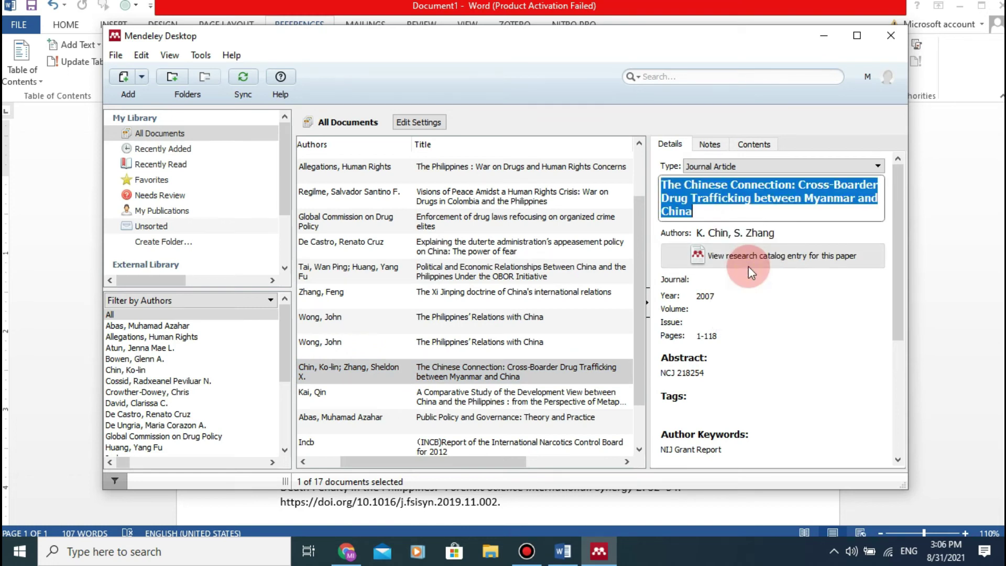
{"action": "left_click", "coordinate": [597, 551]}
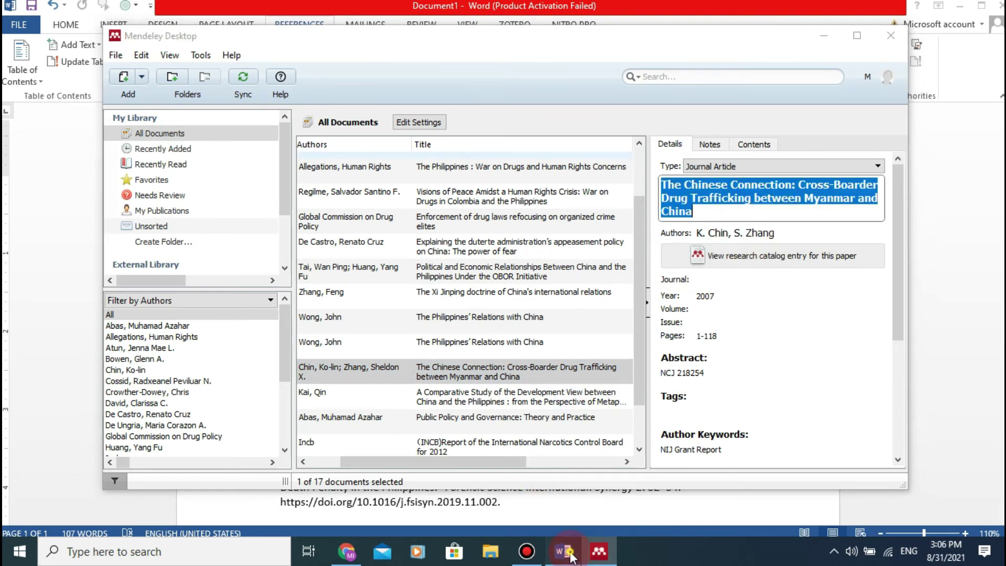
Step: Add new lines below the last citation, including a line of filler text hjkhkj'
{"action": "key", "text": "Return"}
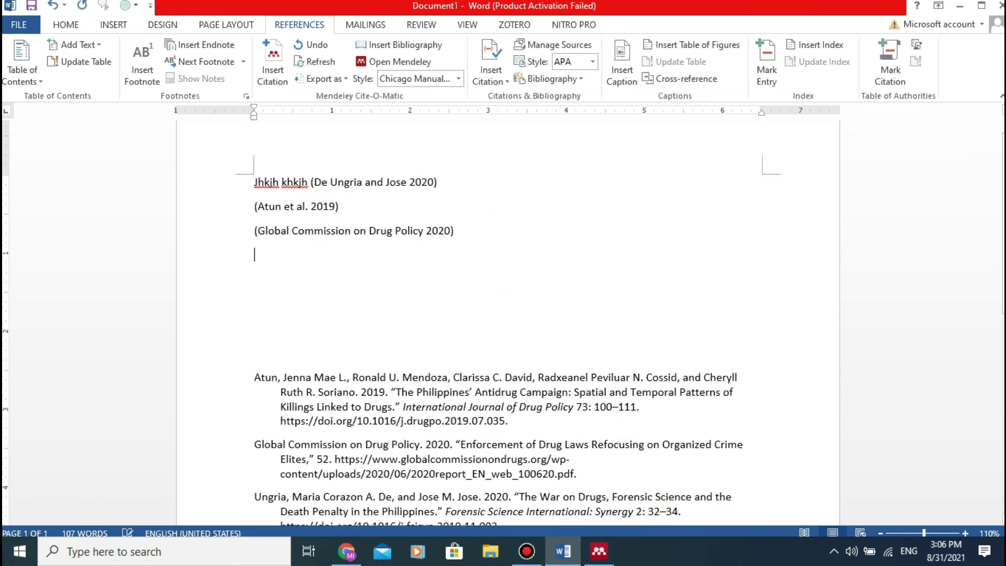
{"action": "type", "text": "gugjkgjk"}
{"action": "key", "text": "Return"}
{"action": "type", "text": "hjkh"}
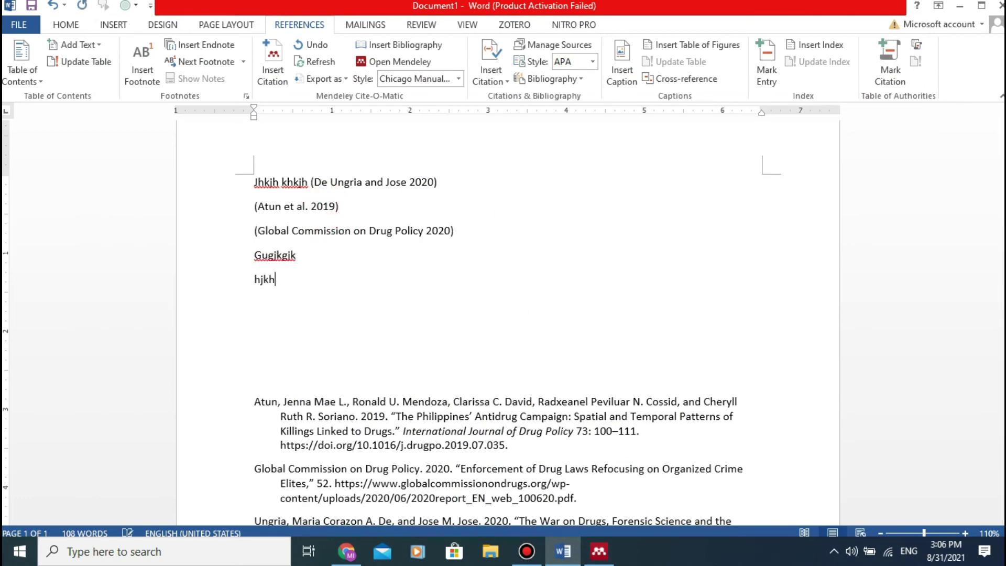
{"action": "type", "text": "kj'"}
{"action": "key", "text": "Return"}
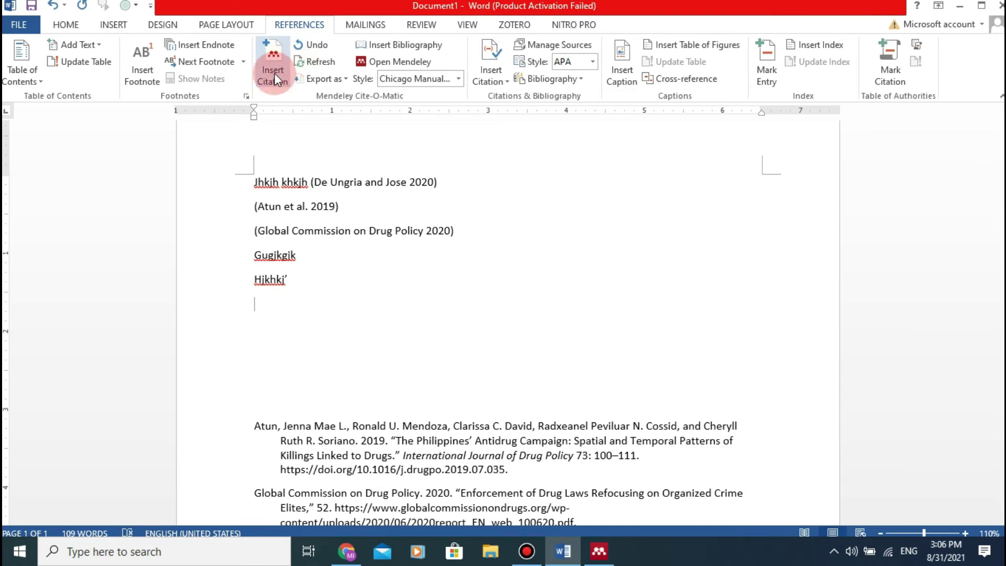
Step: Insert the (Chin and Zhang 2007) citation by searching its pasted title in Mendeley
{"action": "left_click", "coordinate": [275, 73]}
{"action": "right_click", "coordinate": [381, 322]}
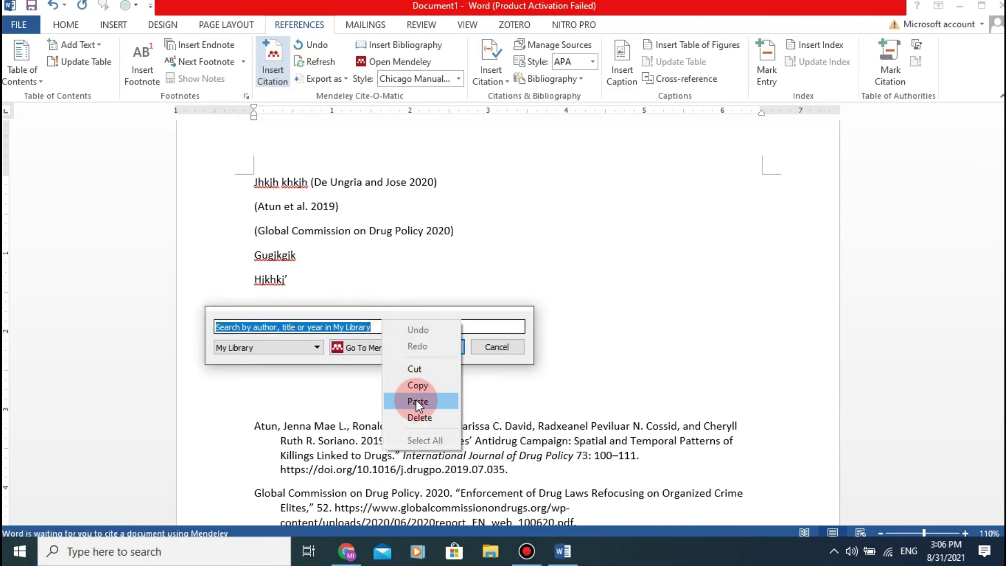
{"action": "left_click", "coordinate": [417, 398]}
{"action": "left_click", "coordinate": [267, 360]}
{"action": "left_click", "coordinate": [429, 347]}
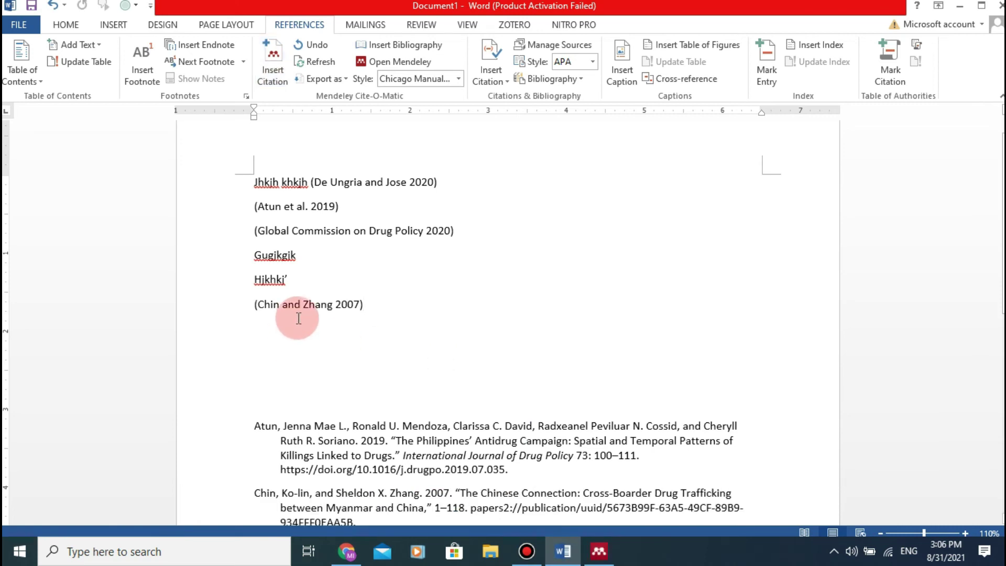
Step: Select and review the four bibliography entries, then bring Mendeley Desktop back to the front
{"action": "scroll", "coordinate": [375, 233], "scroll_direction": "down", "scroll_amount": 2}
{"action": "scroll", "coordinate": [378, 231], "scroll_direction": "down", "scroll_amount": 5}
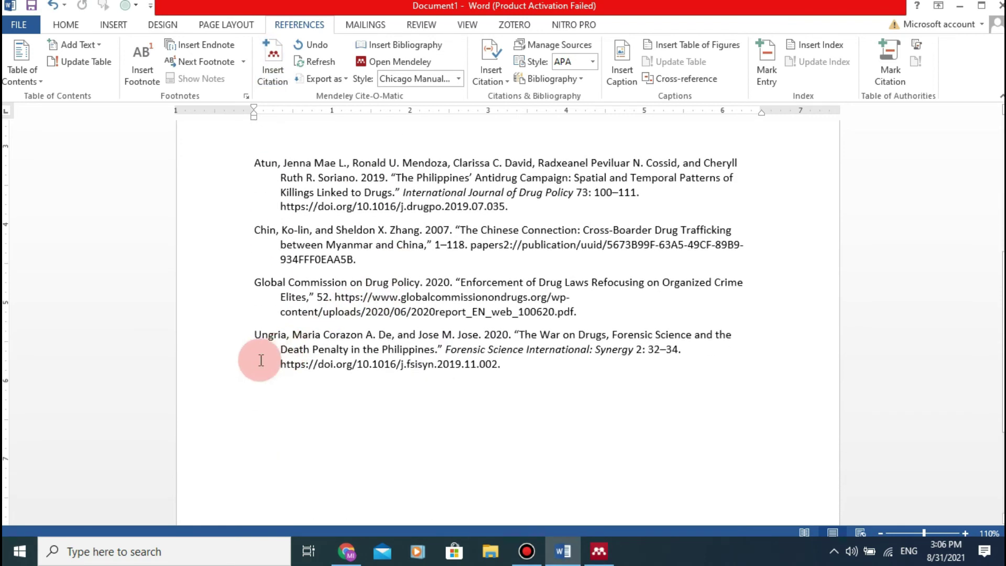
{"action": "mouse_move", "coordinate": [263, 231]}
{"action": "left_mouse_down"}
{"action": "mouse_move", "coordinate": [382, 260]}
{"action": "mouse_move", "coordinate": [329, 241]}
{"action": "left_mouse_up"}
{"action": "left_click", "coordinate": [546, 349]}
{"action": "scroll", "coordinate": [306, 306], "scroll_direction": "up", "scroll_amount": 3}
{"action": "left_click_drag", "start_coordinate": [254, 271], "coordinate": [555, 484]}
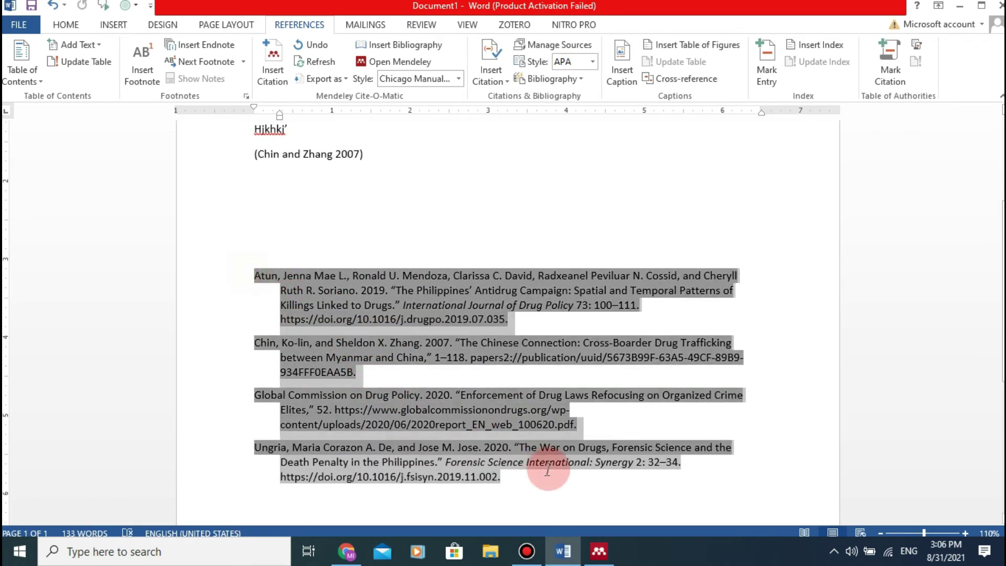
{"action": "left_click", "coordinate": [316, 260]}
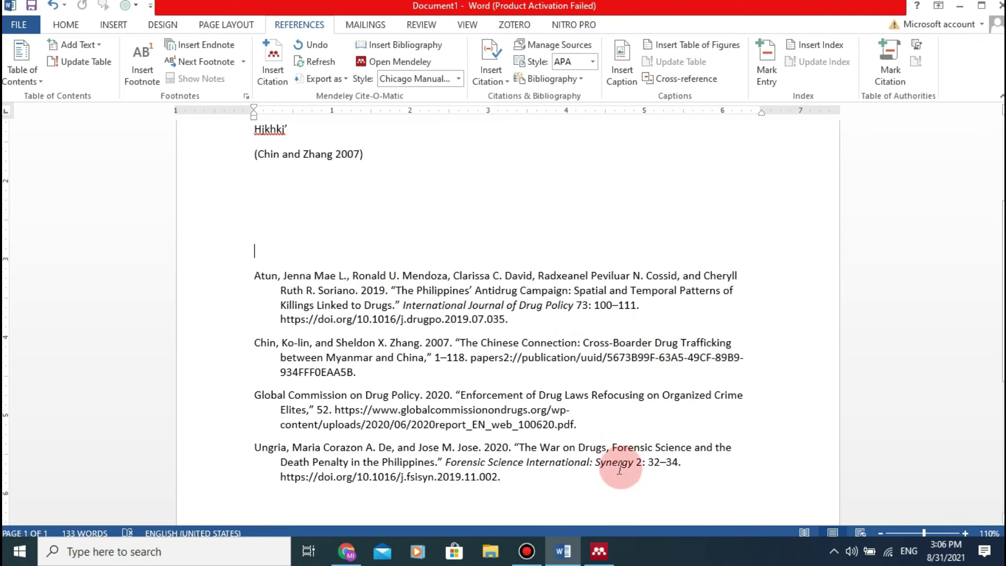
{"action": "left_click", "coordinate": [607, 552]}
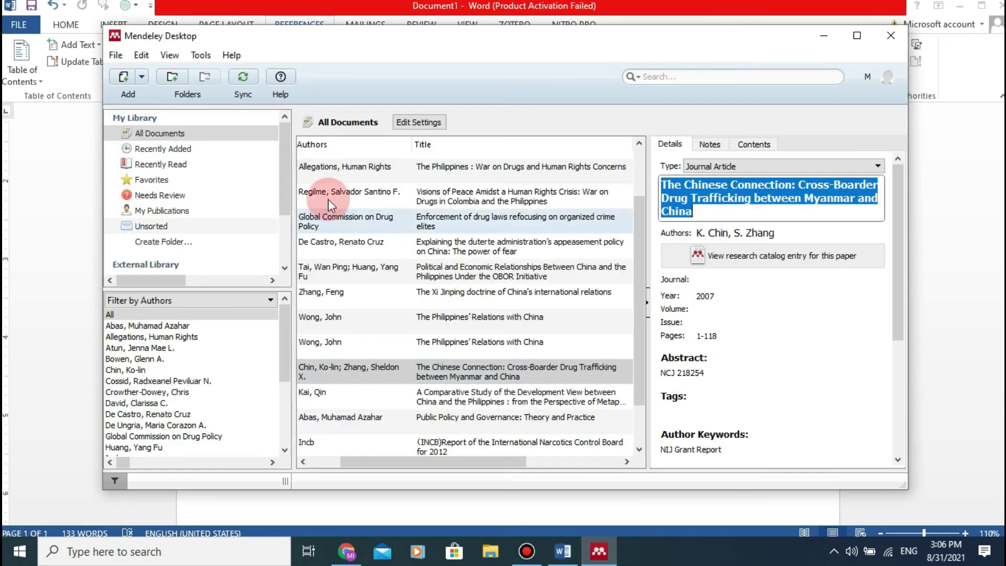
Step: Start a new library entry with File > Add Entry Manually
{"action": "left_click", "coordinate": [121, 60]}
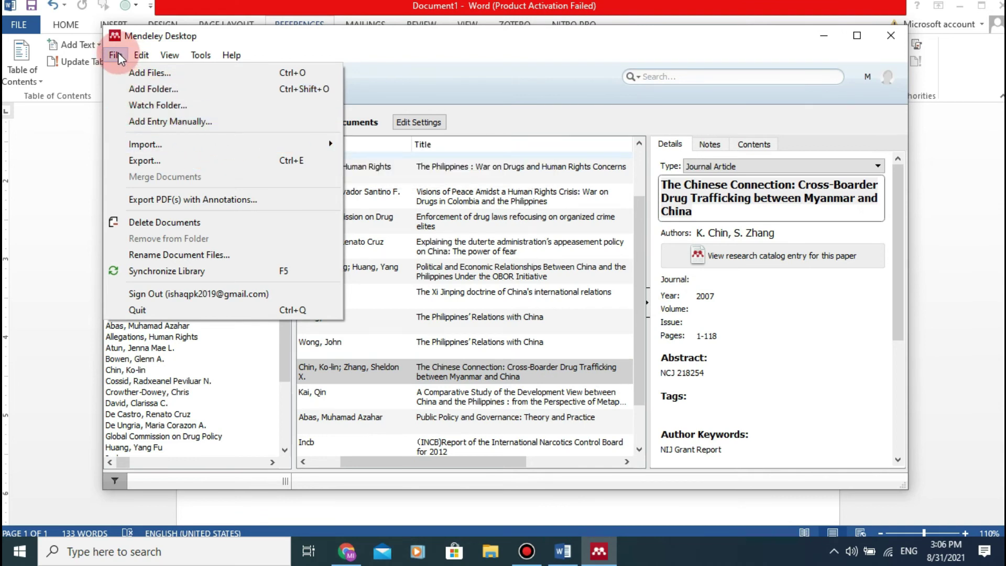
{"action": "left_click", "coordinate": [172, 121]}
{"action": "mouse_move", "coordinate": [601, 204]}
{"action": "left_mouse_down"}
{"action": "mouse_move", "coordinate": [594, 314]}
{"action": "mouse_move", "coordinate": [602, 202]}
{"action": "mouse_move", "coordinate": [610, 225]}
{"action": "left_mouse_up"}
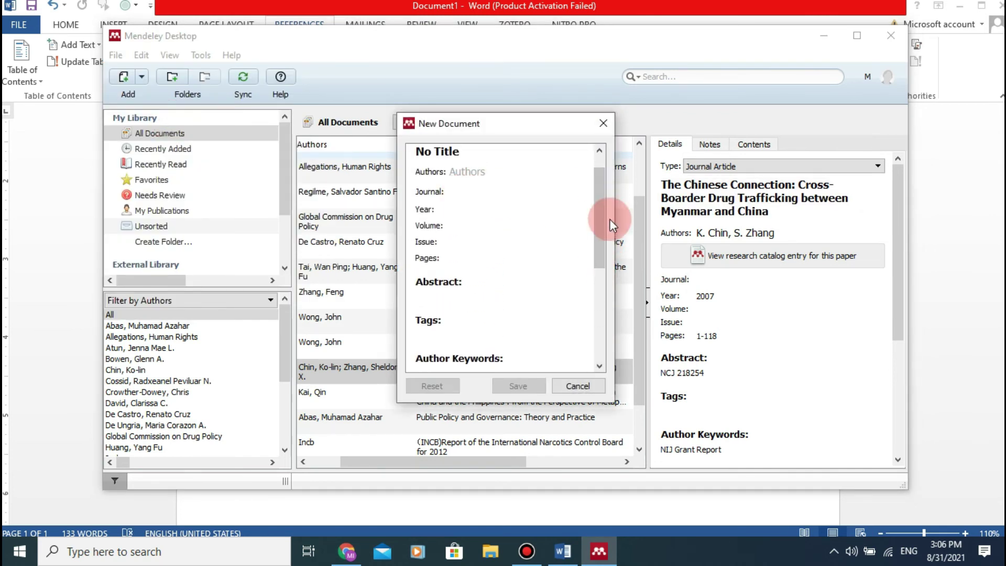
{"action": "scroll", "coordinate": [599, 233], "scroll_direction": "up", "scroll_amount": 1}
Step: Set the manual entry's document type to Newspaper Article
{"action": "left_click", "coordinate": [455, 176]}
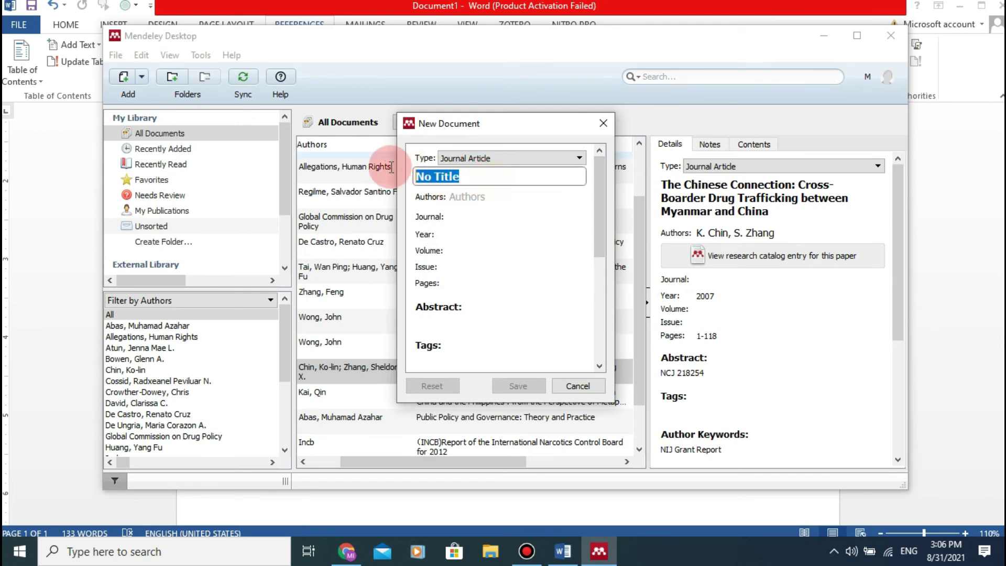
{"action": "left_click", "coordinate": [498, 197]}
{"action": "left_click", "coordinate": [440, 158]}
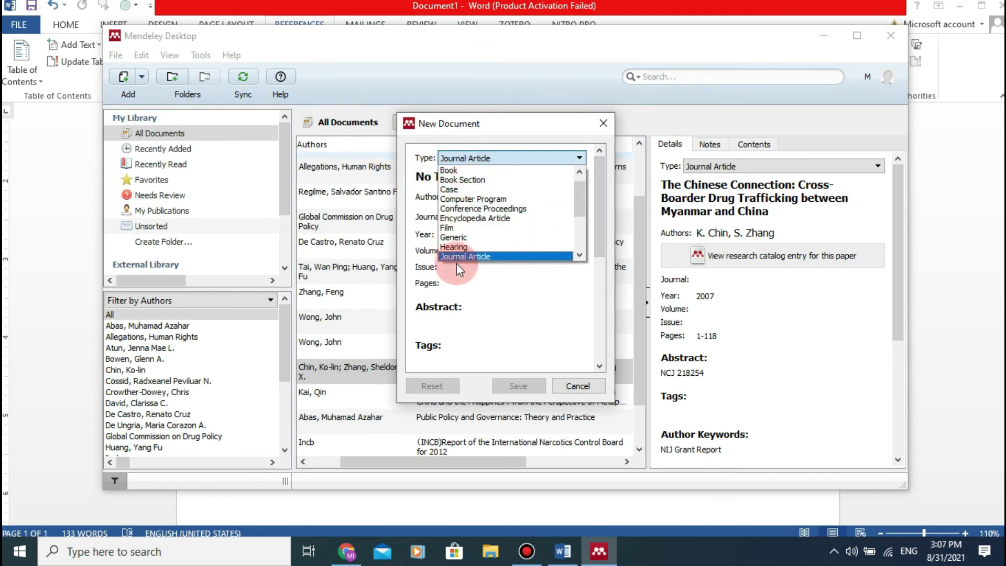
{"action": "left_click", "coordinate": [566, 256]}
{"action": "left_click", "coordinate": [491, 158]}
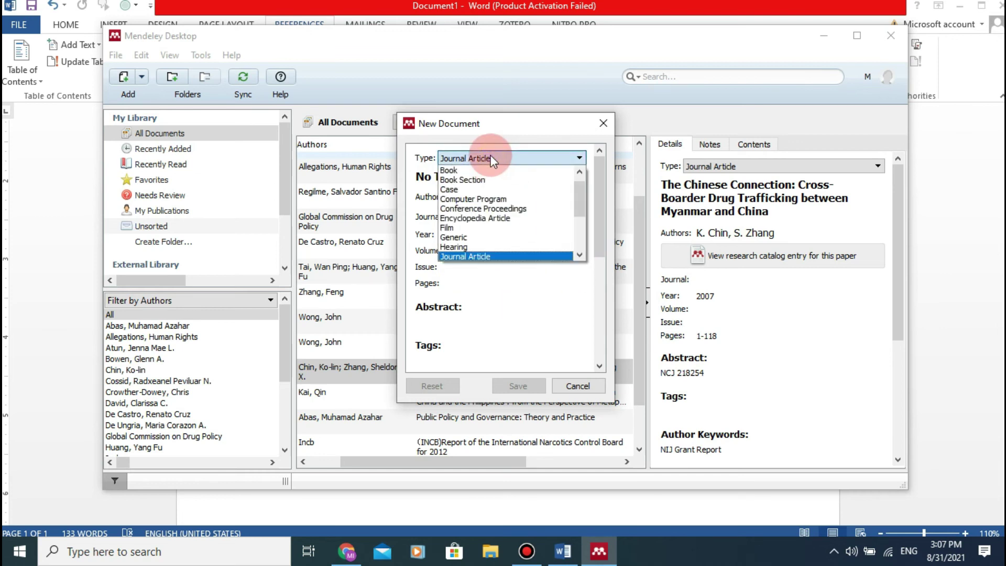
{"action": "key", "text": "Down"}
{"action": "key", "text": "Down"}
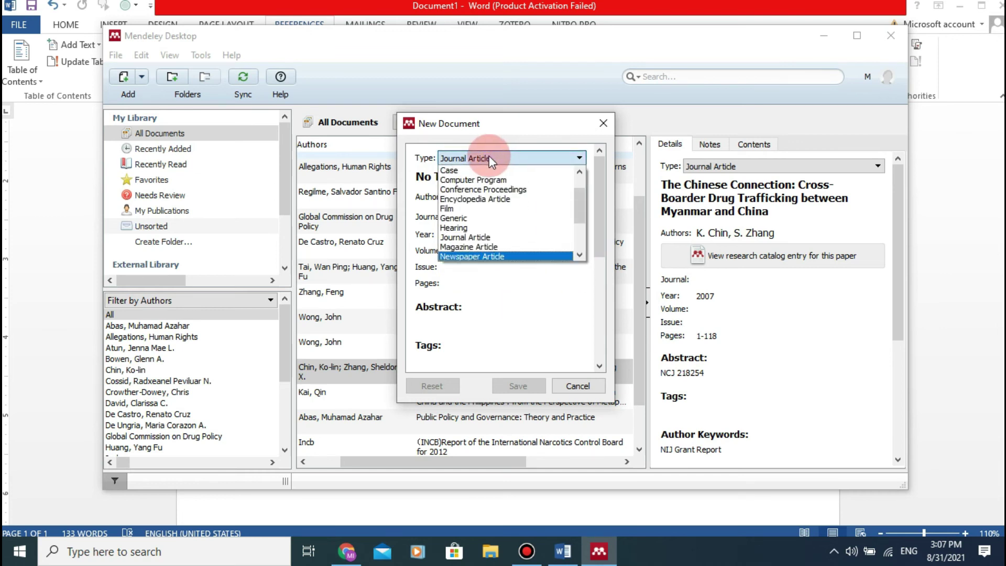
{"action": "left_click", "coordinate": [474, 257]}
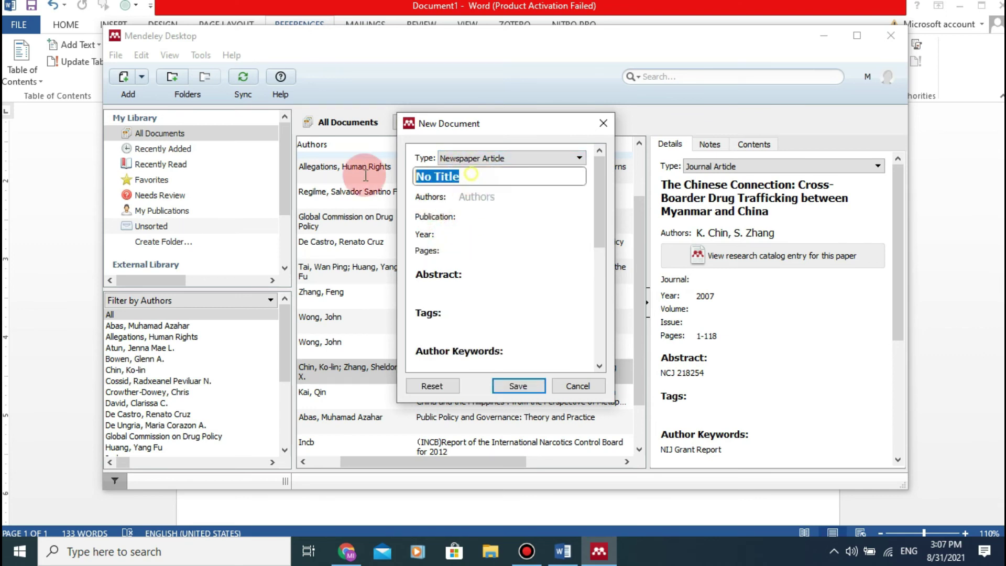
Step: Step through the authors, publication, year, pages, abstract, day, URL and DOI fields
{"action": "left_click", "coordinate": [492, 198]}
{"action": "left_click", "coordinate": [466, 217]}
{"action": "left_click", "coordinate": [461, 236]}
{"action": "left_click", "coordinate": [461, 257]}
{"action": "left_click", "coordinate": [459, 277]}
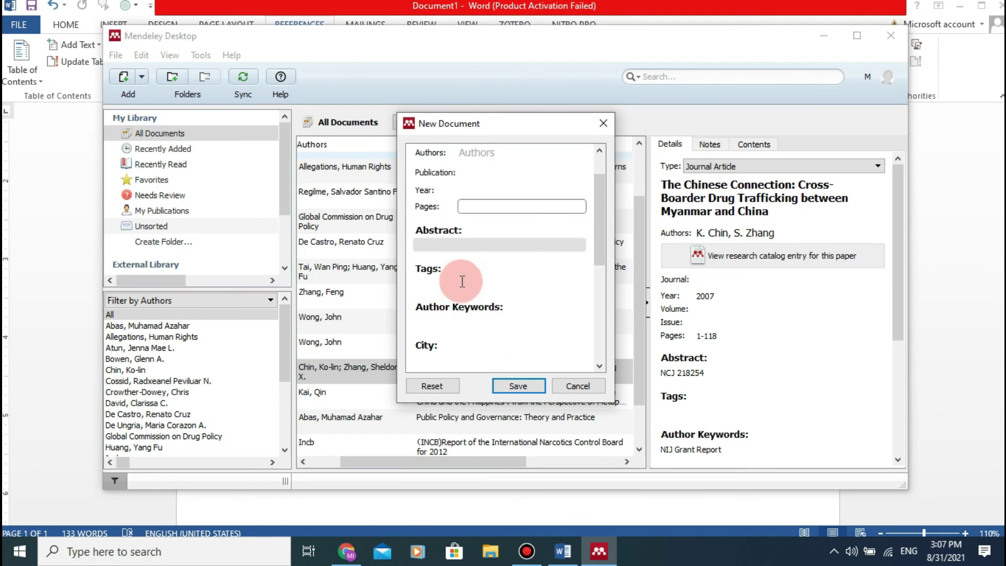
{"action": "scroll", "coordinate": [461, 254], "scroll_direction": "down", "scroll_amount": 1}
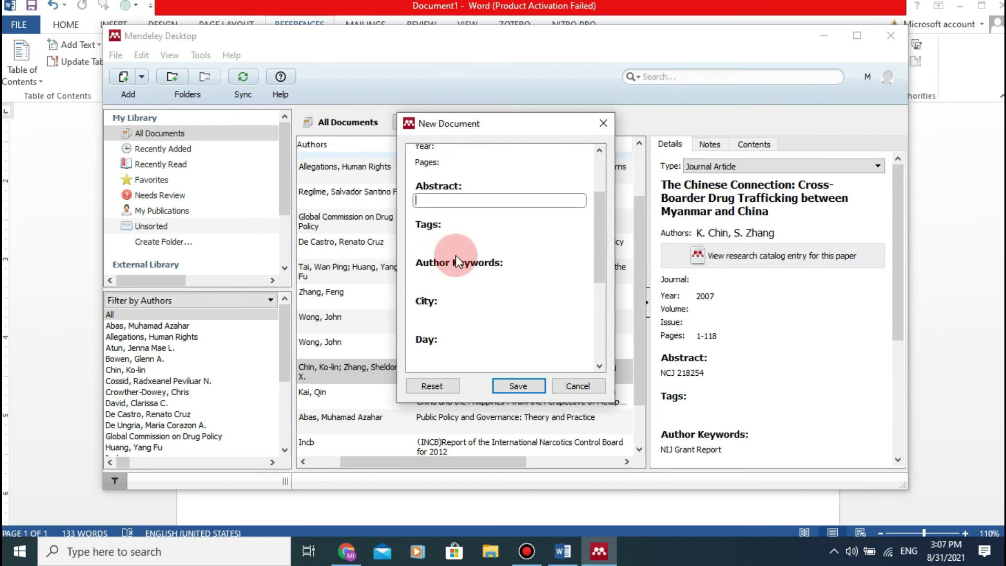
{"action": "scroll", "coordinate": [456, 260], "scroll_direction": "down", "scroll_amount": 1}
{"action": "left_click", "coordinate": [449, 264]}
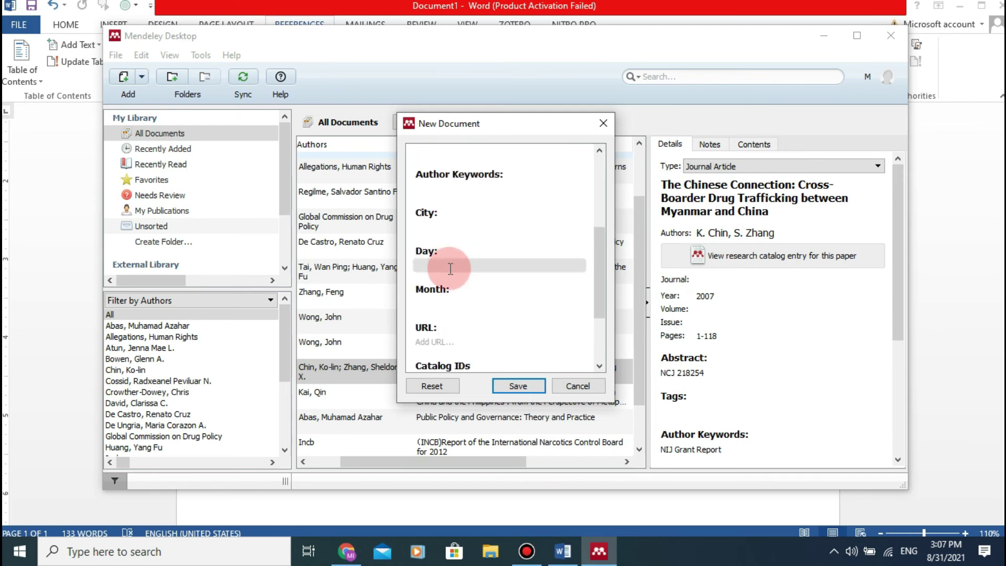
{"action": "scroll", "coordinate": [446, 298], "scroll_direction": "down", "scroll_amount": 2}
{"action": "left_click", "coordinate": [442, 253]}
{"action": "scroll", "coordinate": [444, 256], "scroll_direction": "down", "scroll_amount": 1}
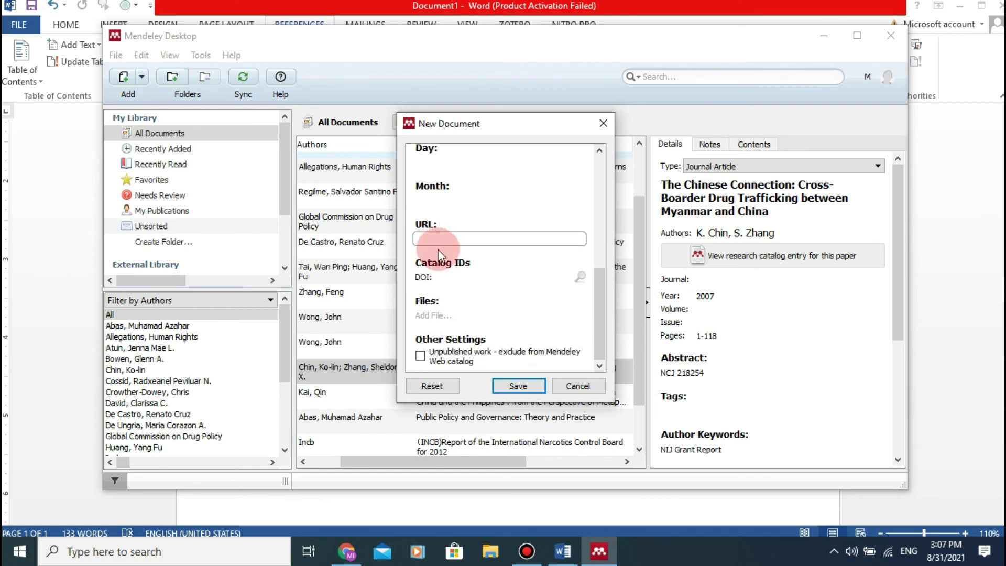
{"action": "left_click", "coordinate": [460, 280]}
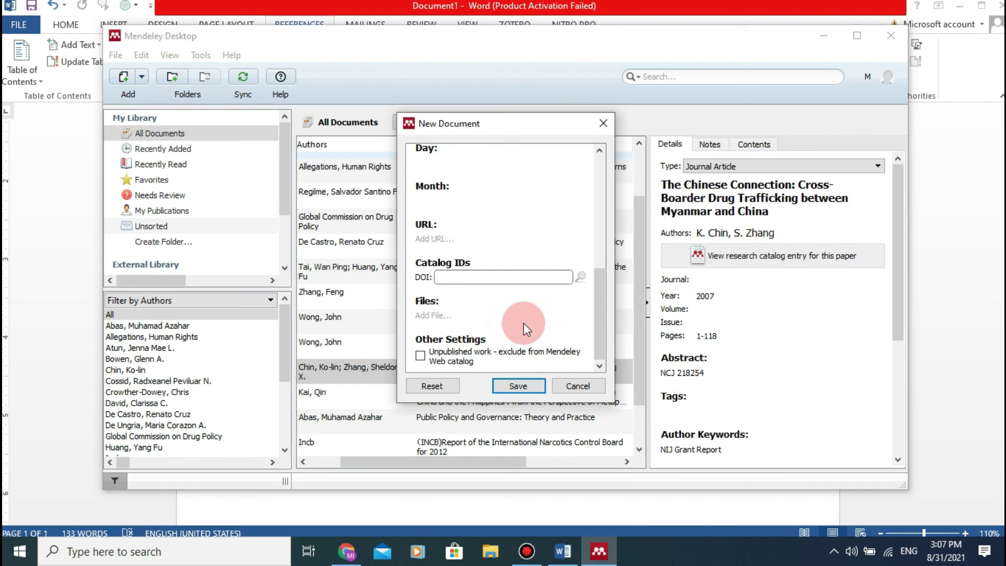
Step: Cancel the entry without saving and place the cursor below the Word citation
{"action": "left_click", "coordinate": [517, 386]}
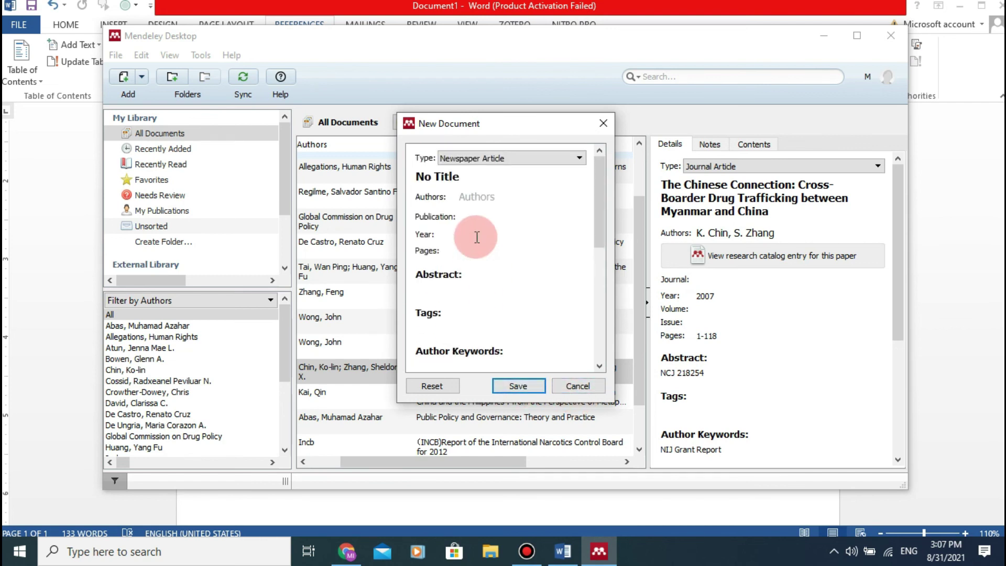
{"action": "left_click", "coordinate": [576, 387]}
{"action": "left_click", "coordinate": [618, 508]}
{"action": "left_click", "coordinate": [308, 170]}
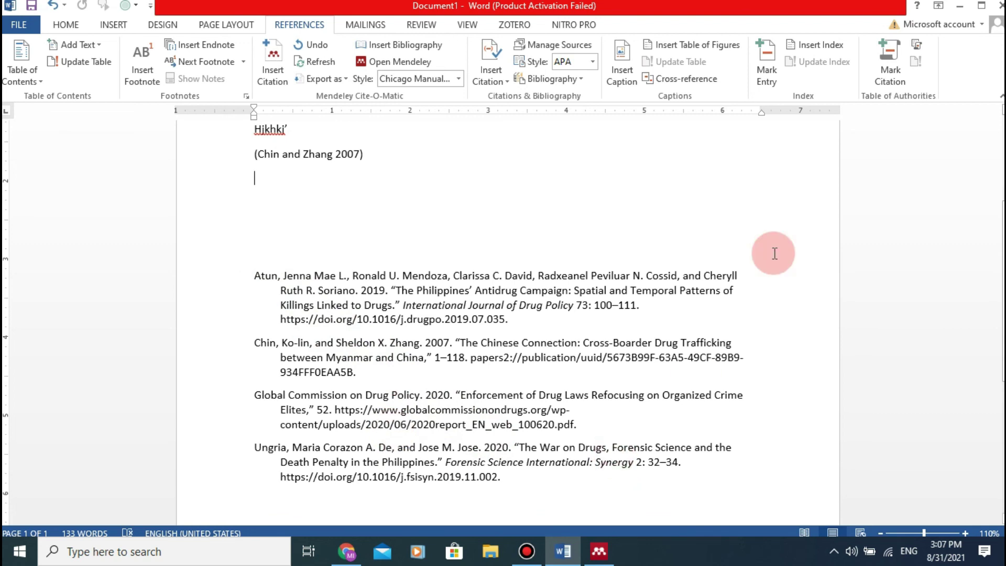
Step: Open the Mendeley Style dropdown on the References tab to show the available citation styles
{"action": "left_click", "coordinate": [457, 78]}
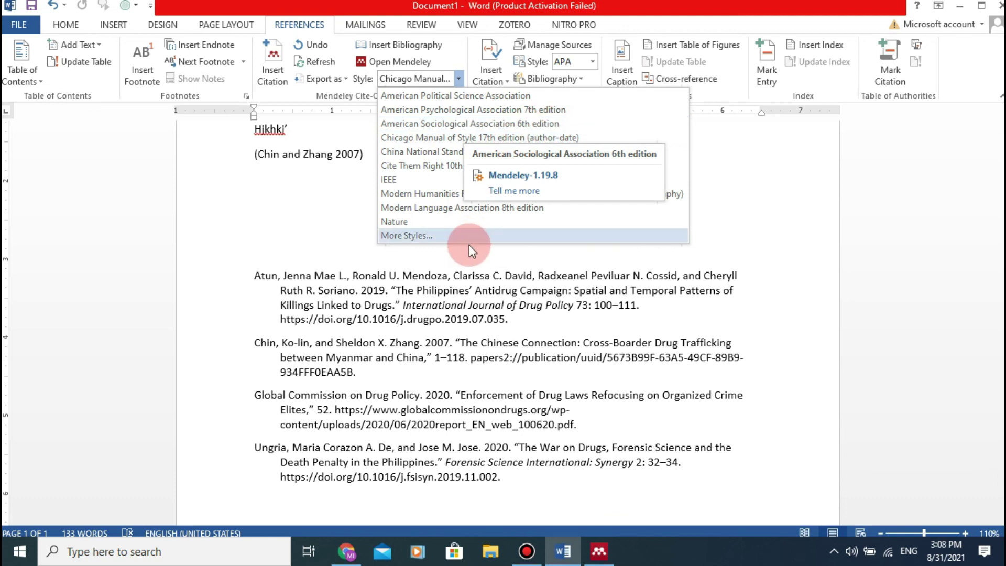
Step: Scroll through the style list and close it, keeping Chicago Manual of Style 17th edition (author-date)
{"action": "scroll", "coordinate": [467, 244], "scroll_direction": "down", "scroll_amount": 2}
{"action": "scroll", "coordinate": [462, 239], "scroll_direction": "down", "scroll_amount": 3}
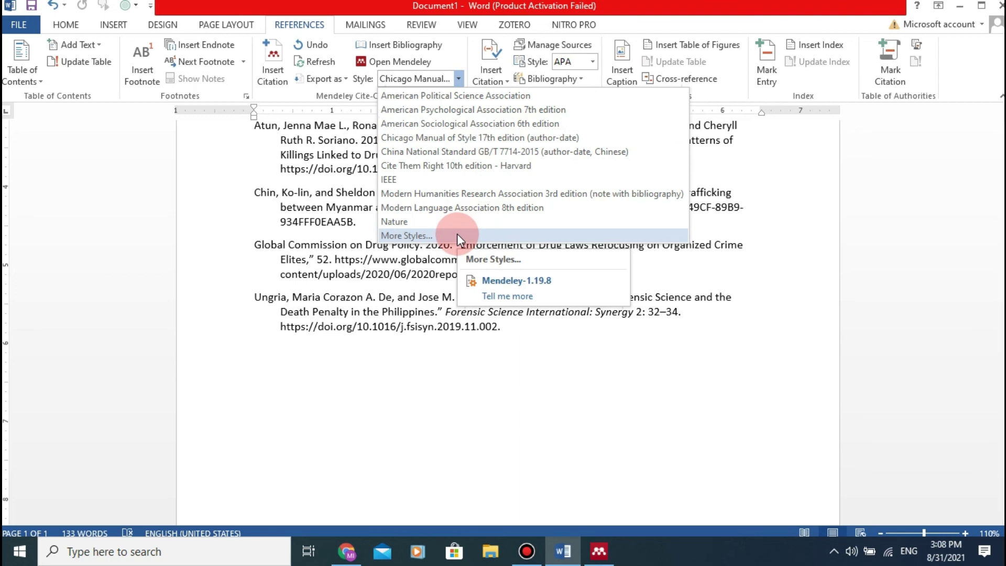
{"action": "left_click", "coordinate": [437, 360]}
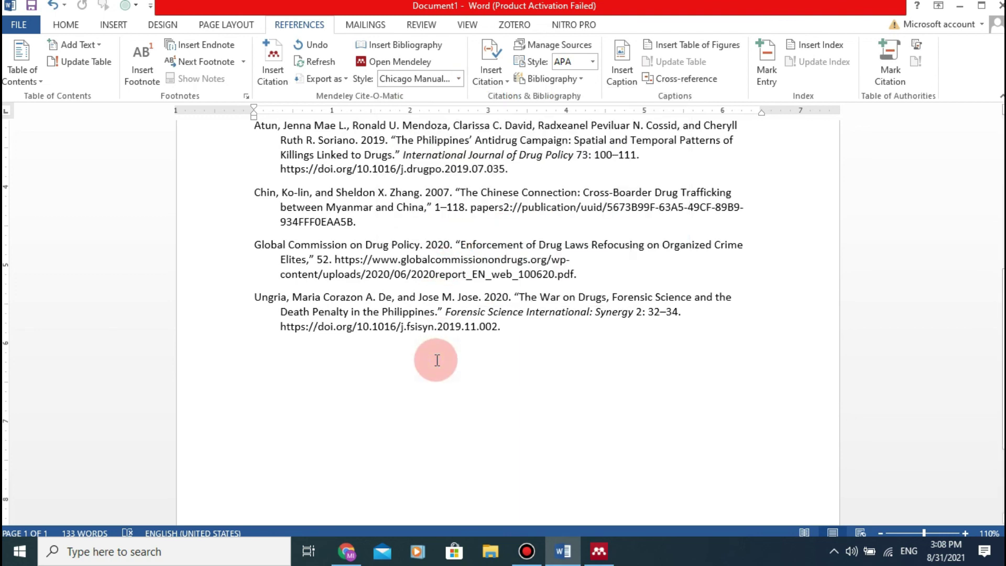